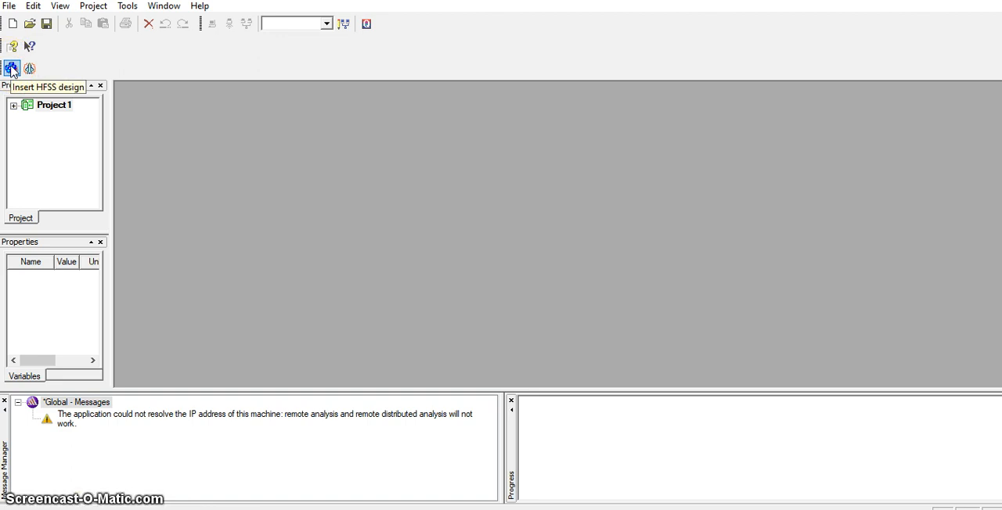
Insert a new HFSS design into Project1.
{"action": "left_click", "coordinate": [11, 71]}
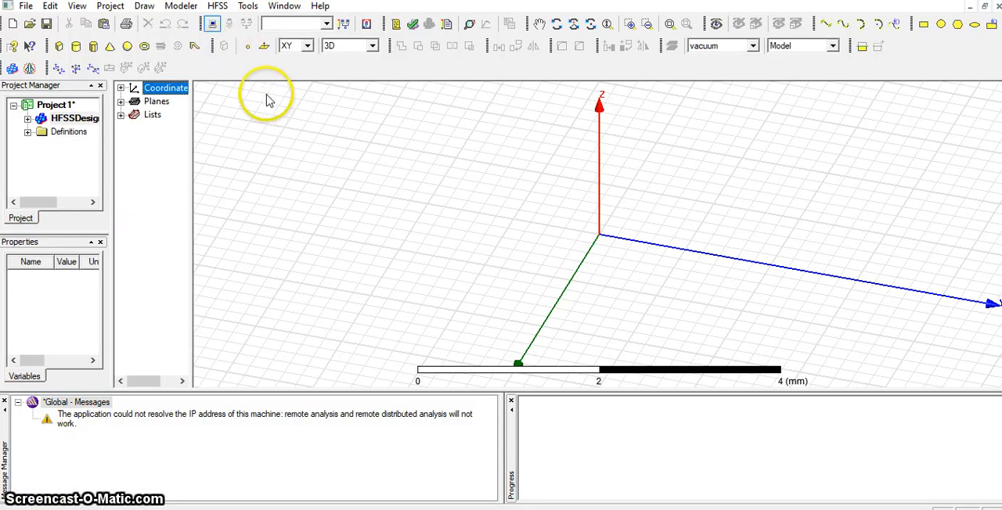
{"action": "left_click", "coordinate": [939, 25]}
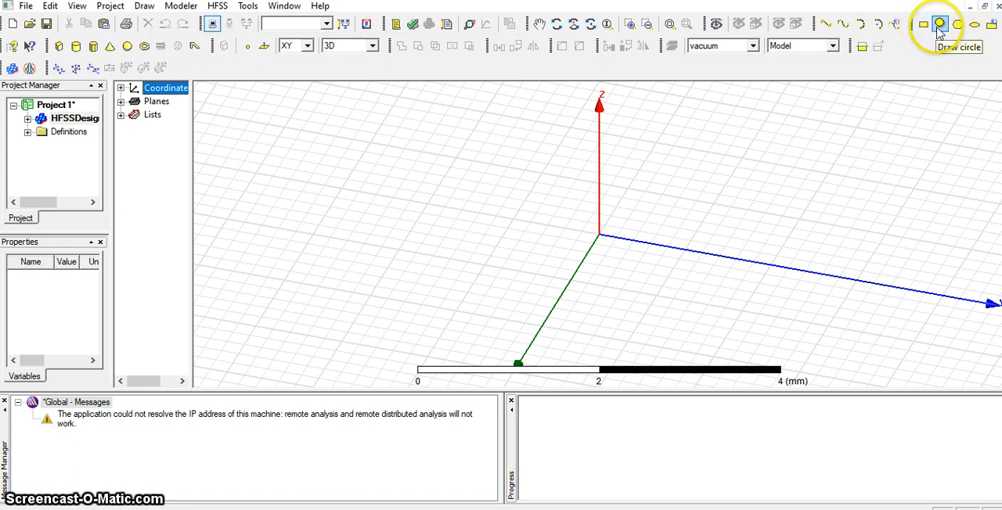
{"action": "left_click", "coordinate": [956, 25]}
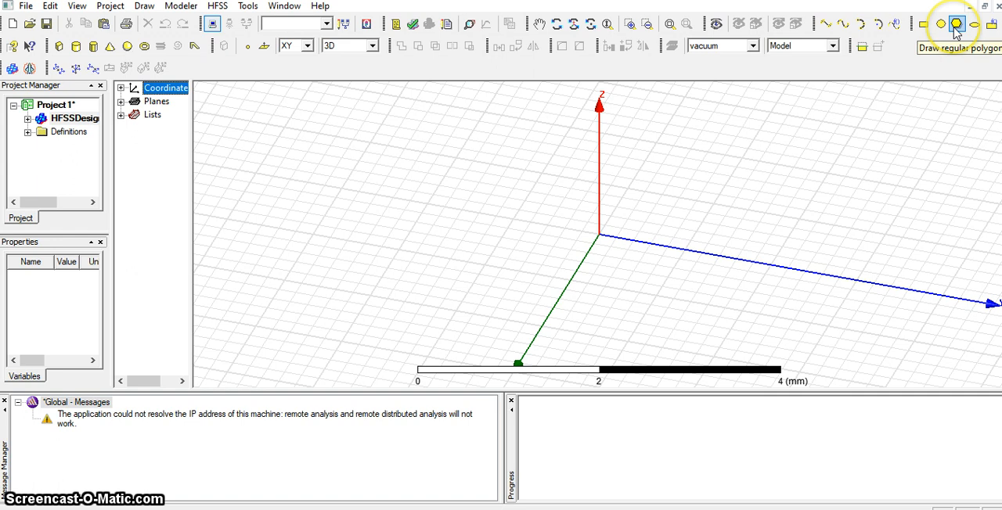
{"action": "left_click", "coordinate": [955, 30]}
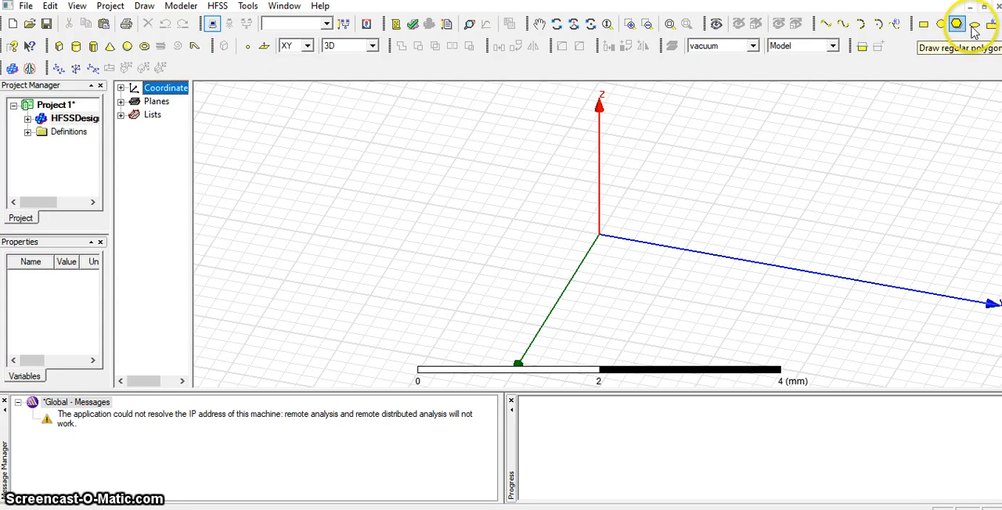
{"action": "left_click", "coordinate": [973, 27]}
{"action": "left_click", "coordinate": [975, 28]}
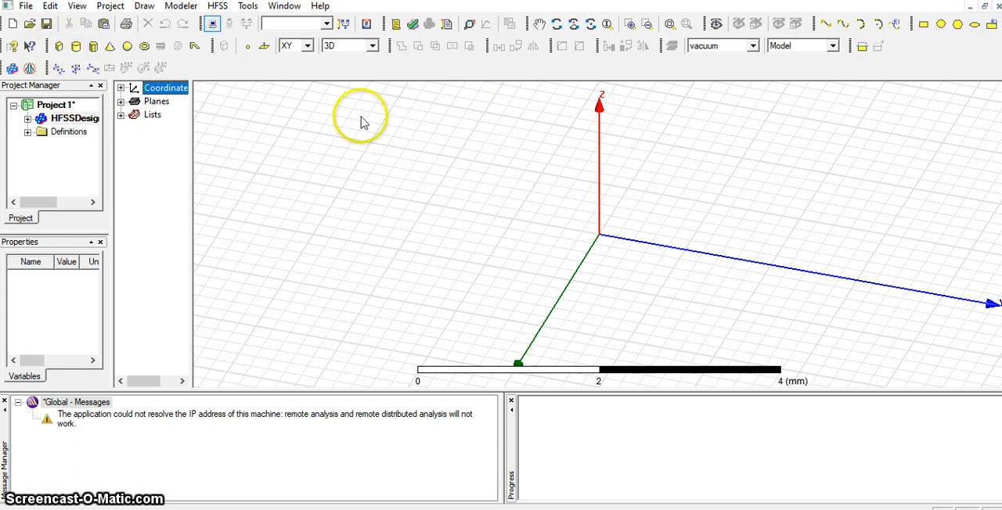
{"action": "left_click", "coordinate": [921, 29]}
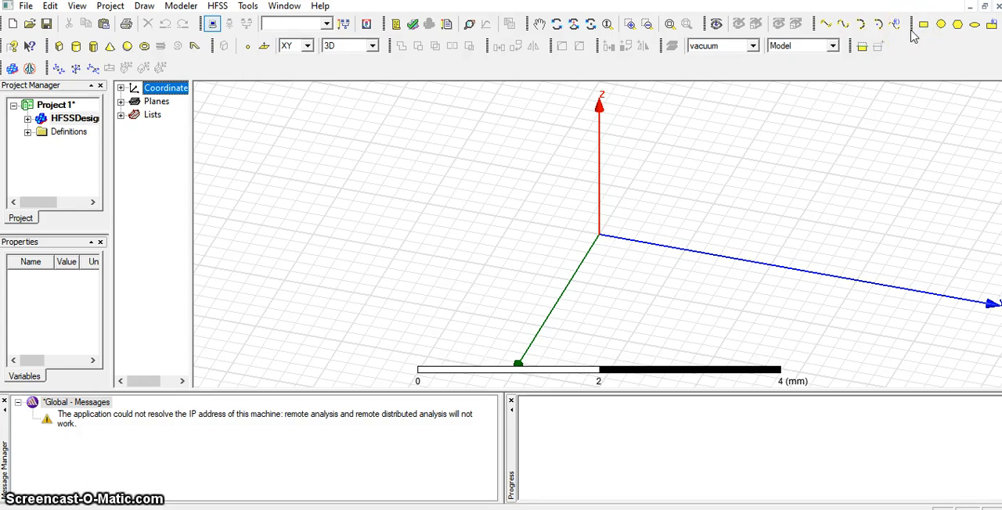
{"action": "left_click", "coordinate": [921, 27]}
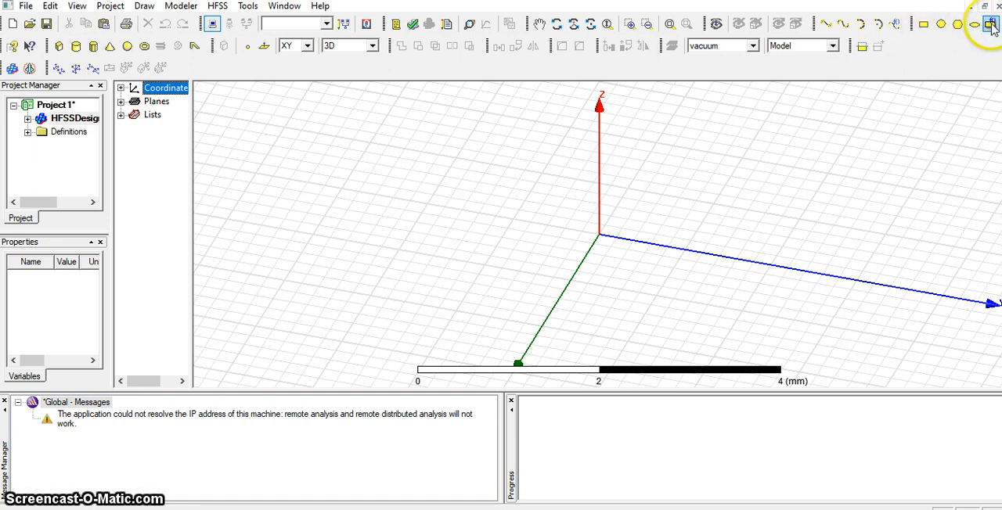
Draw a low box from the origin with a base of about 1.8 mm along X by 2 mm along Y.
{"action": "left_click", "coordinate": [60, 47]}
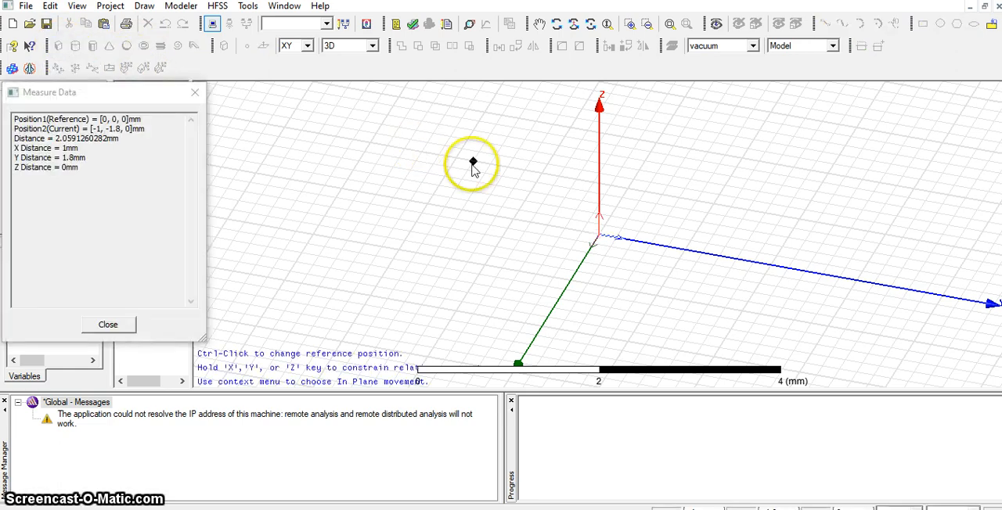
{"action": "left_click", "coordinate": [601, 235]}
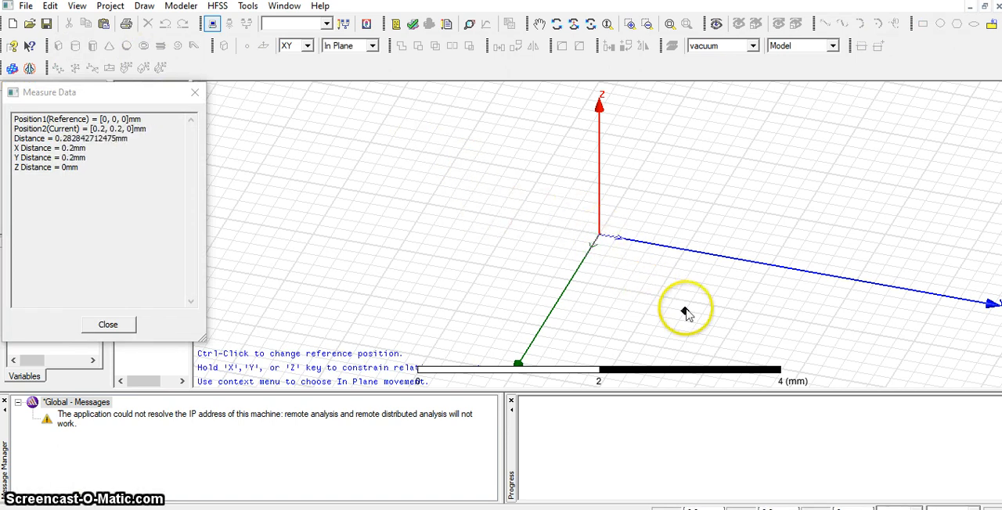
{"action": "left_click", "coordinate": [718, 348]}
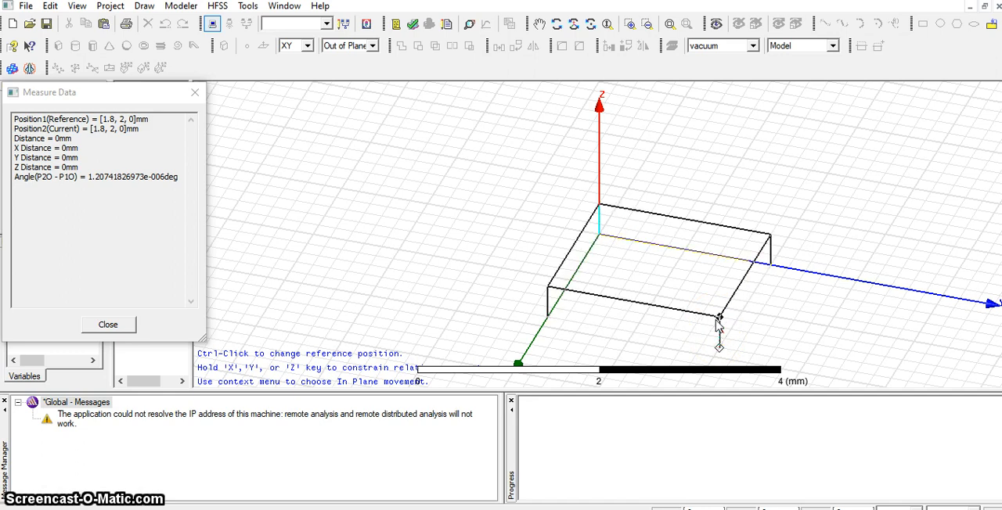
{"action": "left_click", "coordinate": [717, 320]}
{"action": "left_click", "coordinate": [794, 304]}
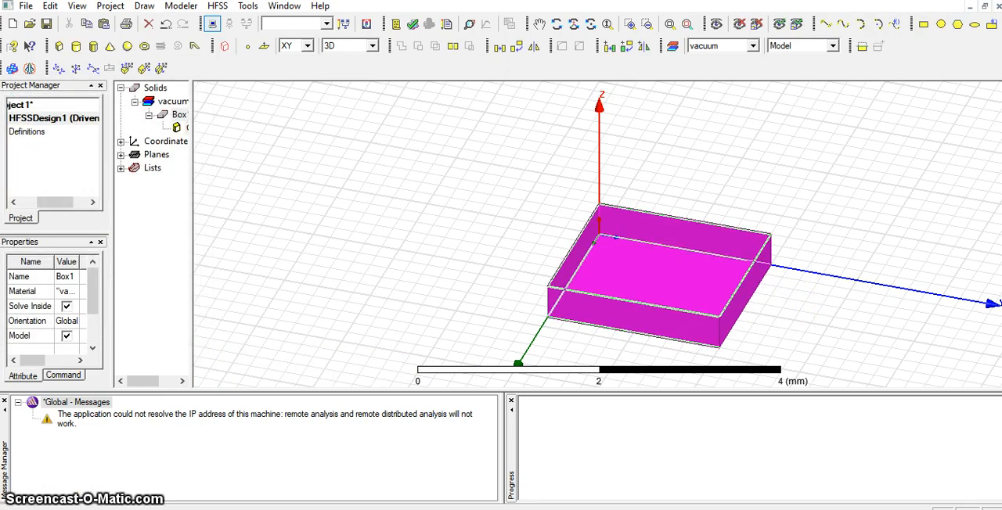
Draw a second, taller box on the XY plane, apart from the first on its negative Y side.
{"action": "left_click", "coordinate": [58, 46]}
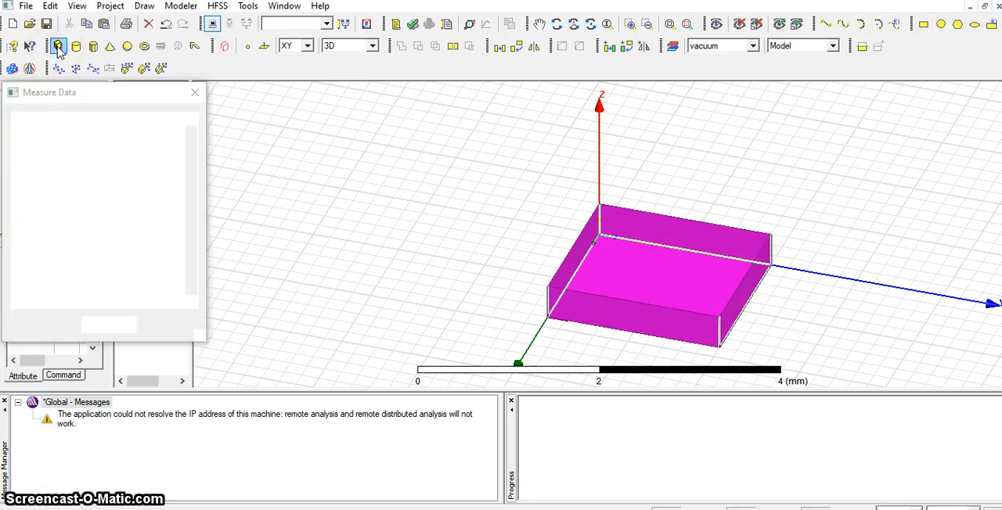
{"action": "left_click", "coordinate": [243, 138]}
{"action": "left_click", "coordinate": [358, 223]}
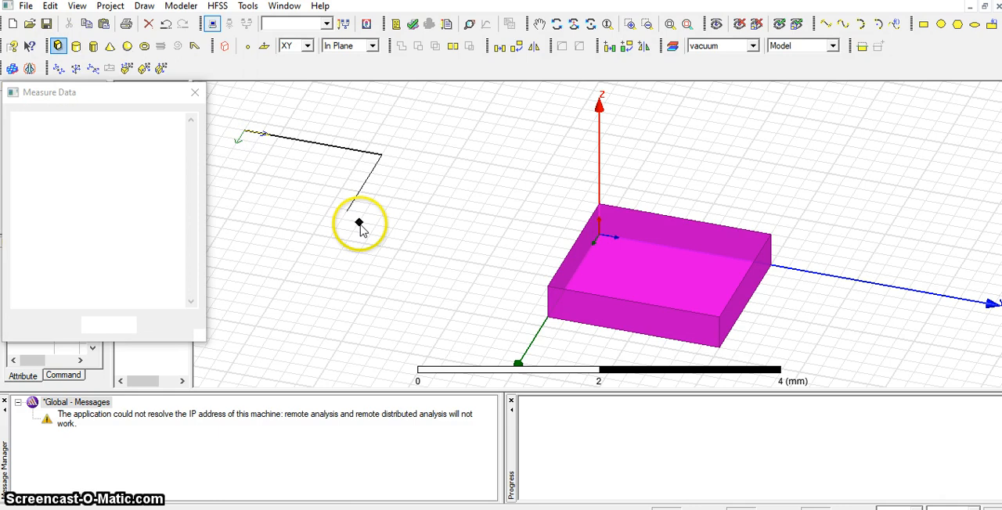
{"action": "left_click", "coordinate": [356, 169]}
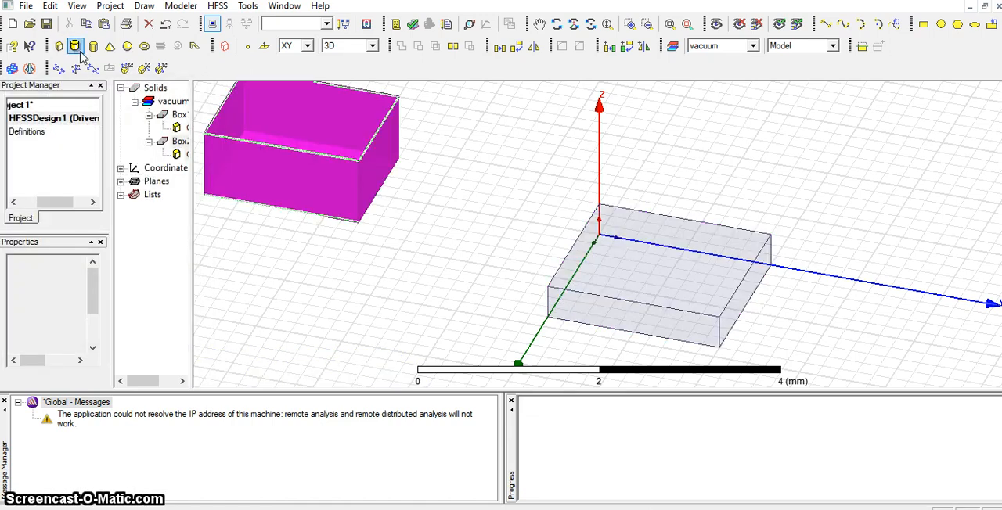
{"action": "left_click", "coordinate": [577, 290]}
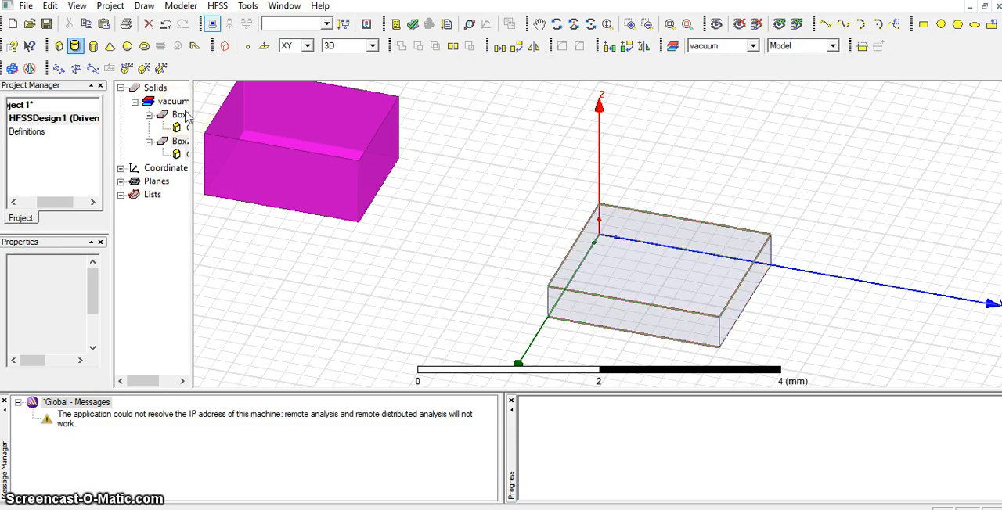
{"action": "left_click", "coordinate": [308, 170]}
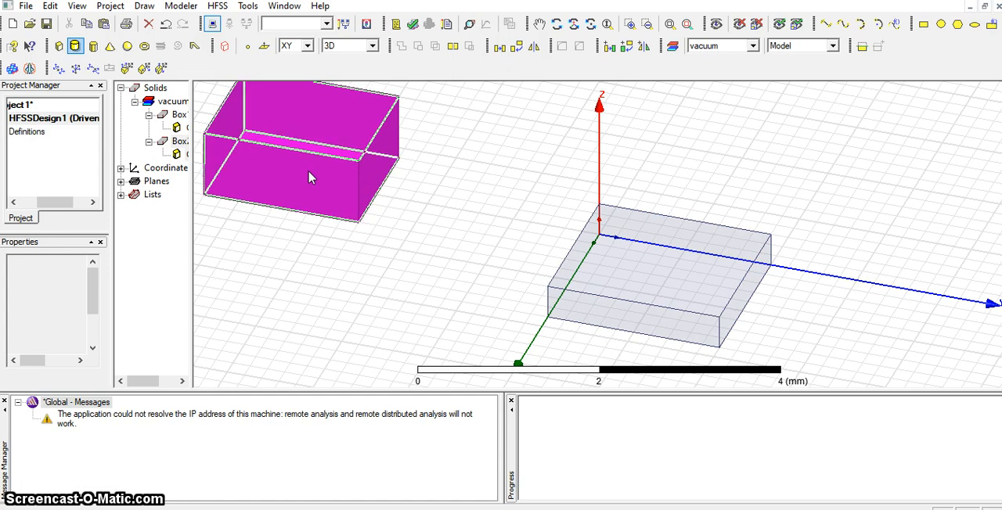
{"action": "left_click", "coordinate": [599, 235]}
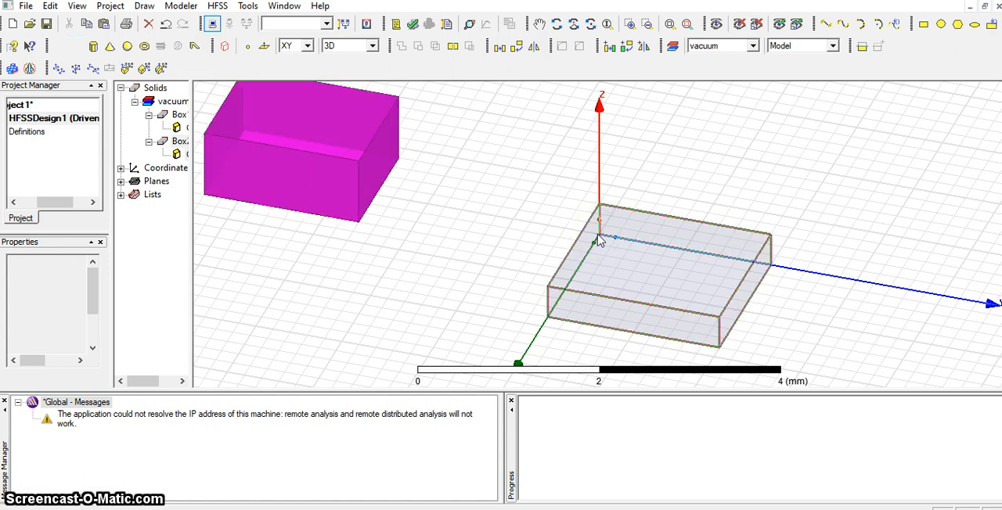
Draw a third box from about (-2.4, 0.4, 0) mm with a base of about 1.2 mm along X by 2 mm along Y.
{"action": "left_click", "coordinate": [57, 46]}
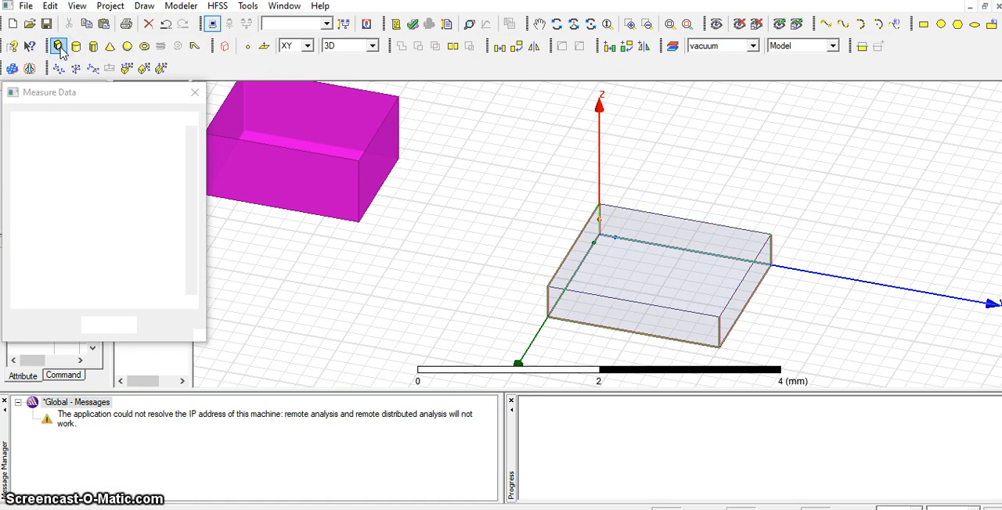
{"action": "left_click", "coordinate": [699, 138]}
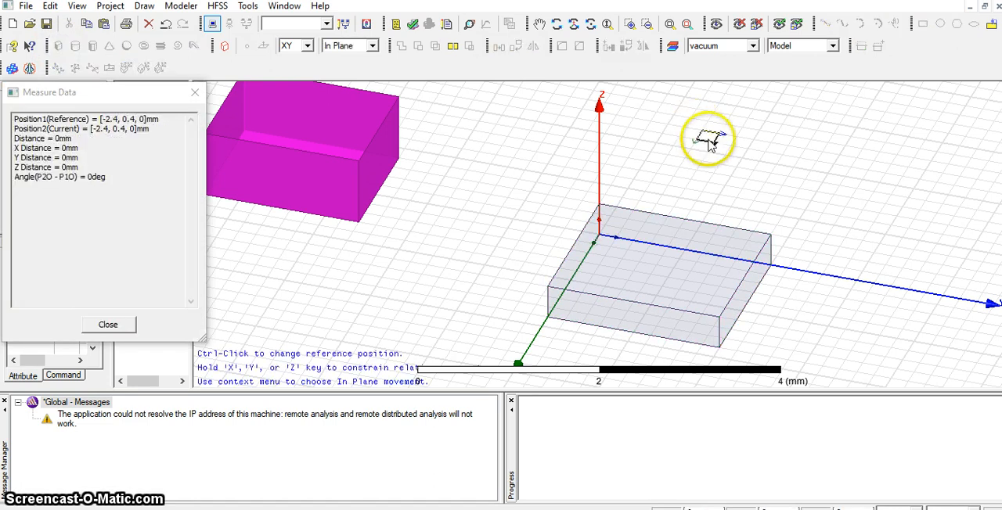
{"action": "left_click", "coordinate": [836, 216]}
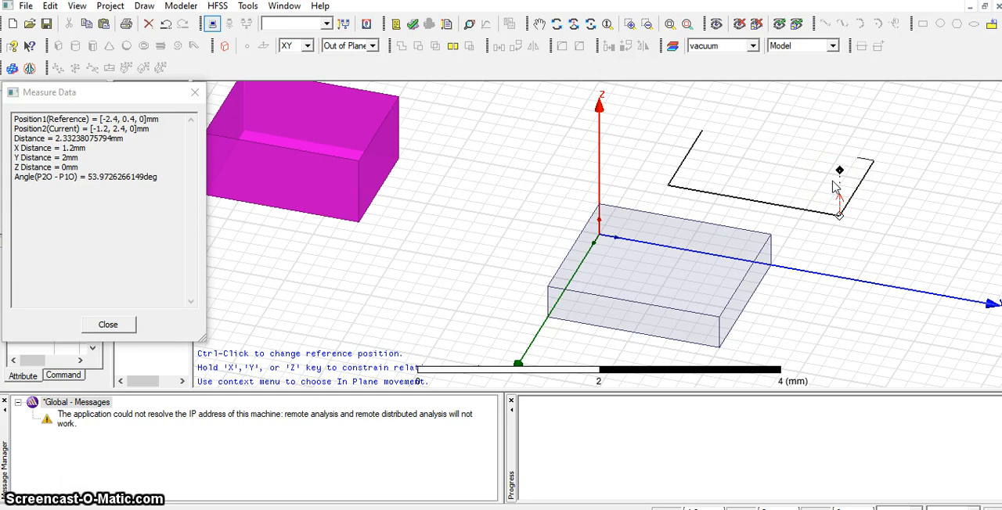
{"action": "left_click", "coordinate": [832, 182]}
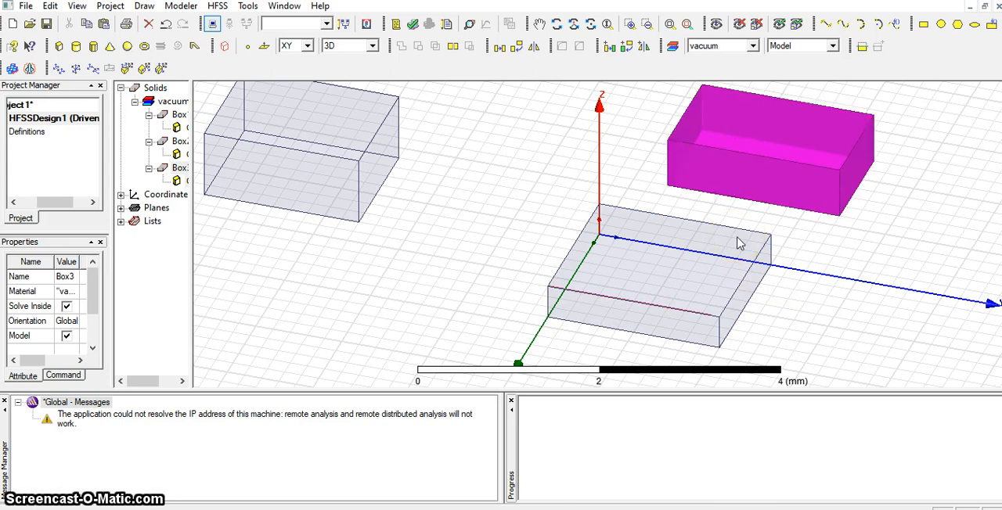
{"action": "left_click", "coordinate": [682, 332]}
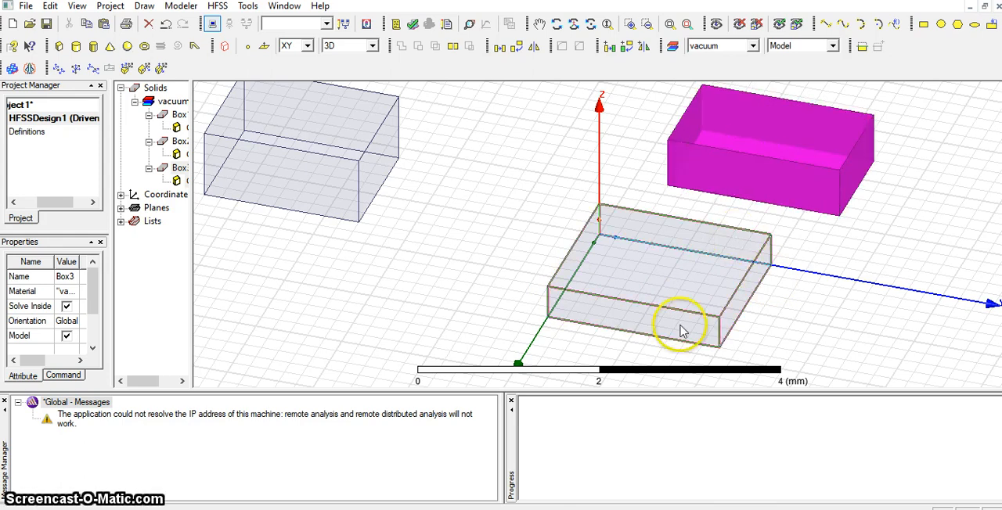
{"action": "left_click", "coordinate": [611, 289]}
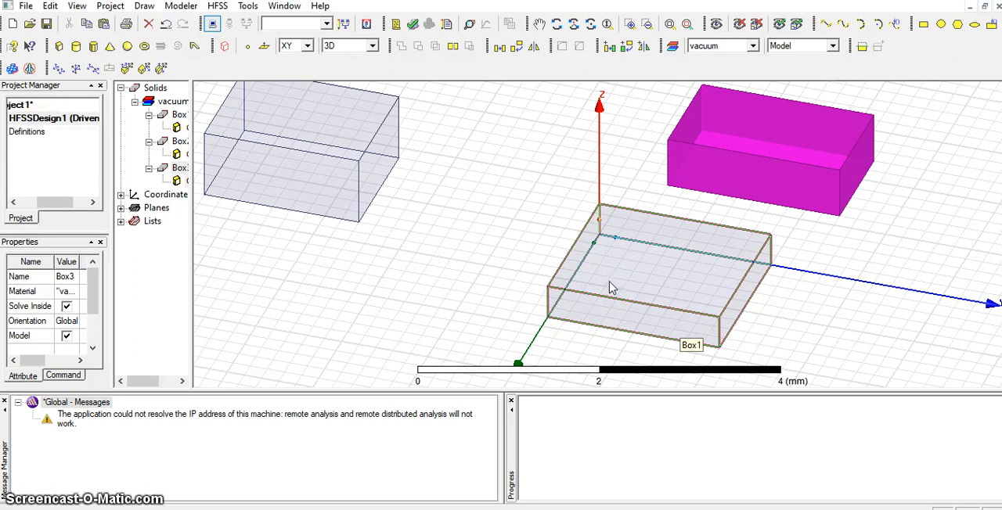
{"action": "left_click", "coordinate": [584, 241]}
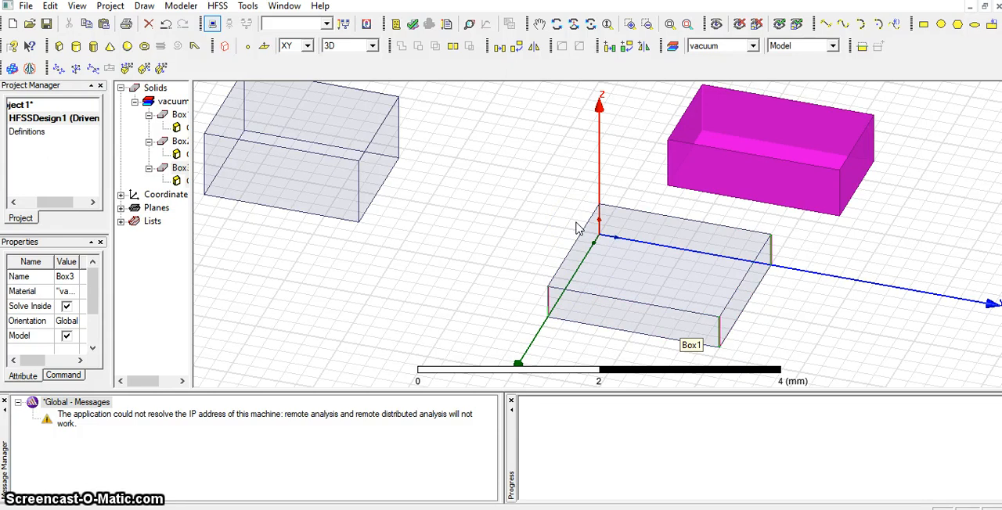
{"action": "left_click", "coordinate": [361, 145]}
Rename the box at the origin, Box1, as "ground plane" in its properties.
{"action": "left_click", "coordinate": [631, 303]}
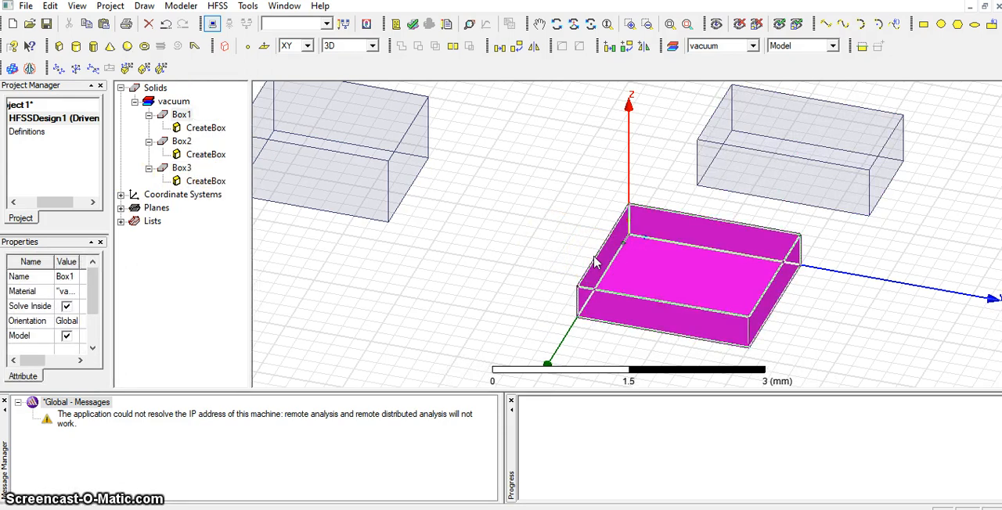
{"action": "left_click", "coordinate": [693, 131]}
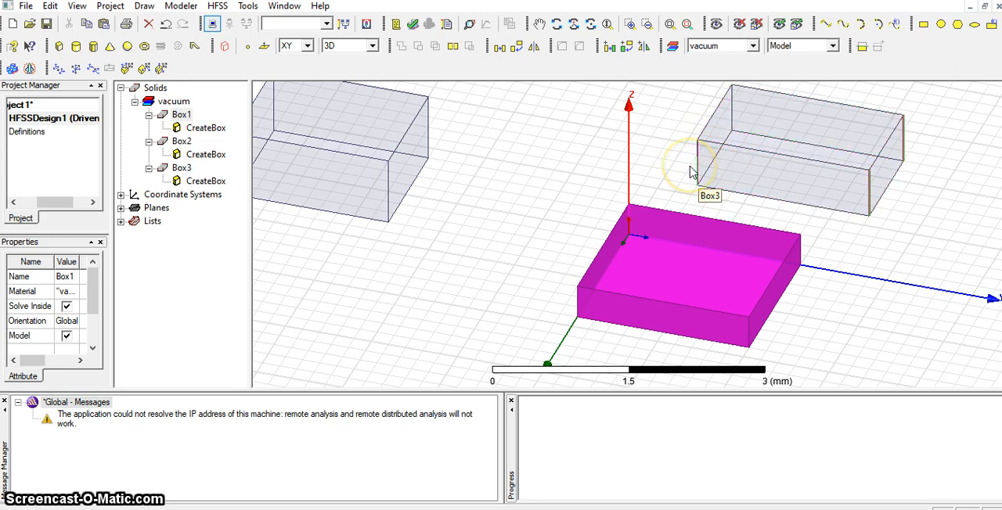
{"action": "right_click", "coordinate": [180, 116]}
{"action": "left_click", "coordinate": [180, 115]}
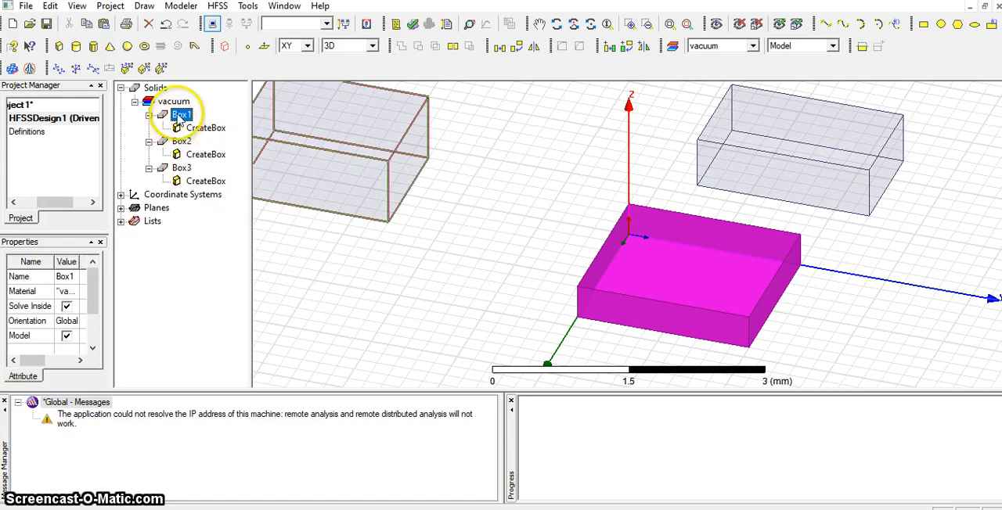
{"action": "double_click", "coordinate": [180, 115]}
{"action": "left_click", "coordinate": [342, 181]}
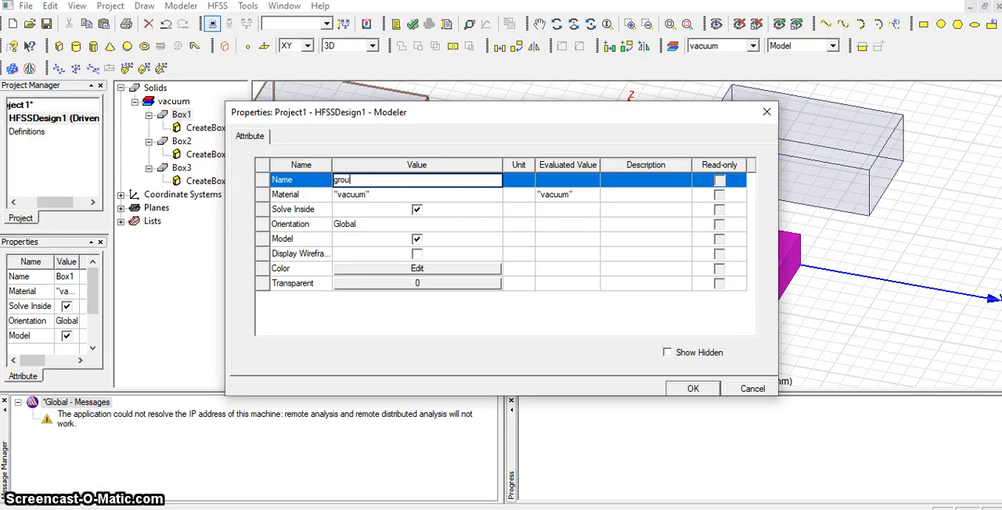
{"action": "type", "text": "ground plane"}
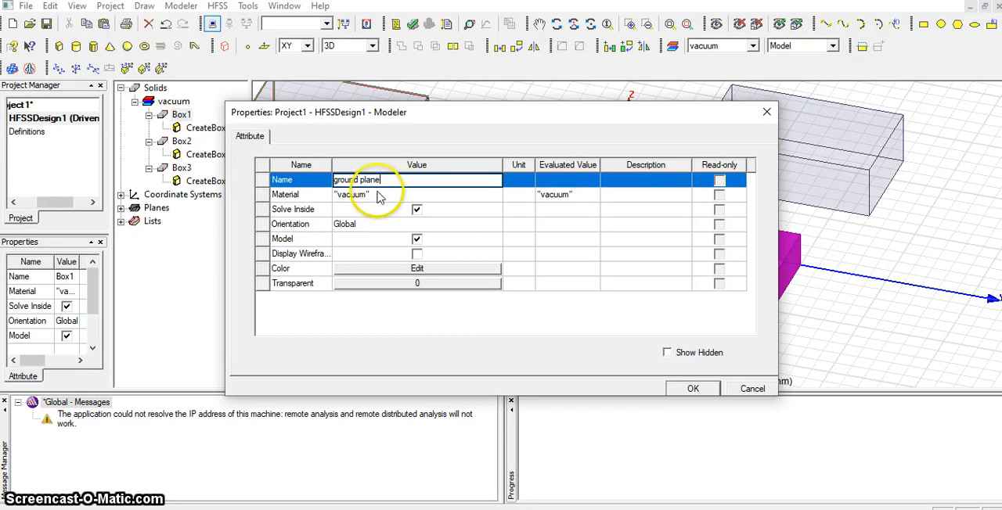
Find copper in the material library, assign it as the ground plane box's material, and apply the properties.
{"action": "left_click", "coordinate": [372, 195]}
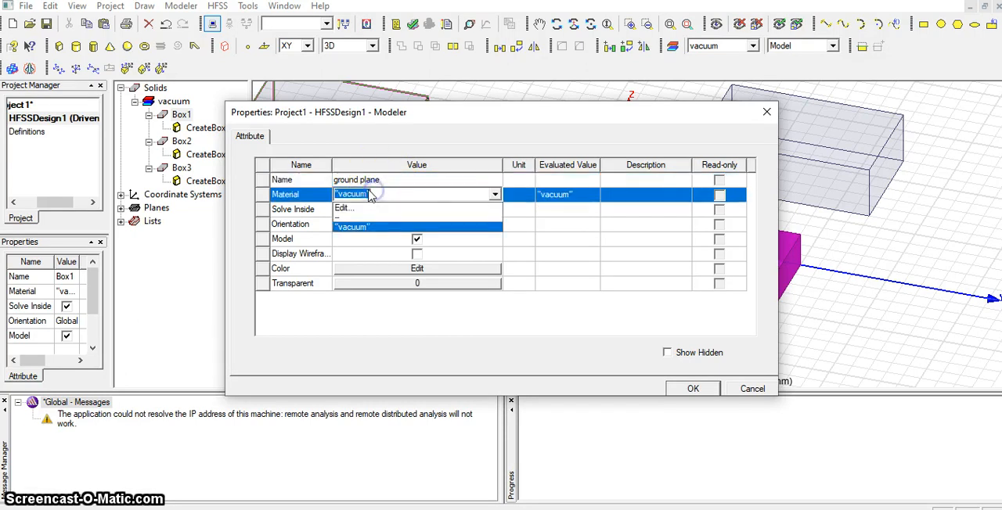
{"action": "left_click", "coordinate": [373, 208]}
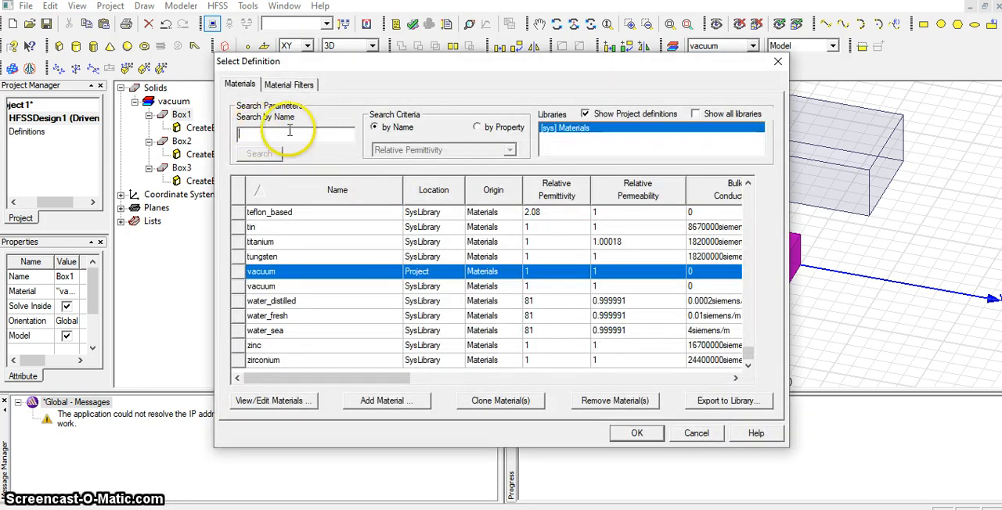
{"action": "left_click", "coordinate": [290, 133]}
{"action": "type", "text": "cop"}
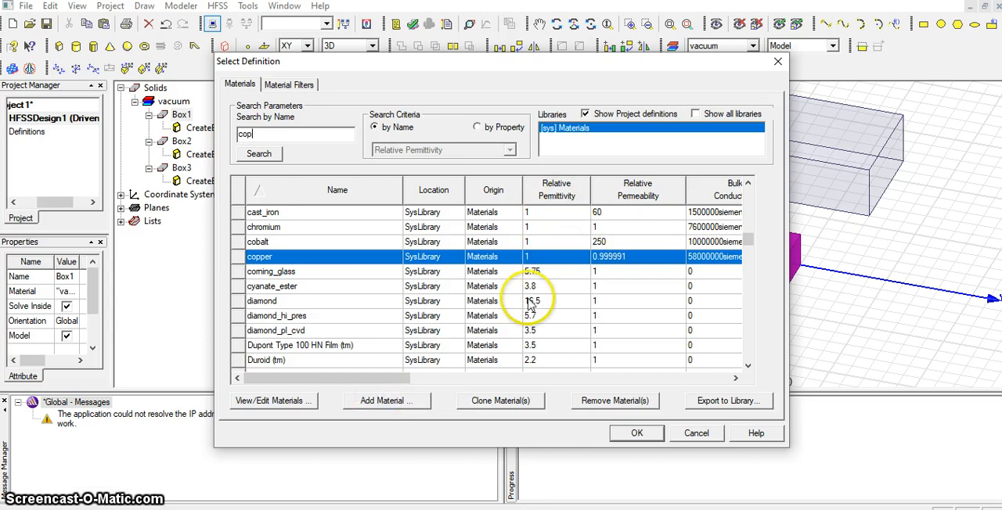
{"action": "left_click_drag", "start_coordinate": [398, 384], "coordinate": [368, 383]}
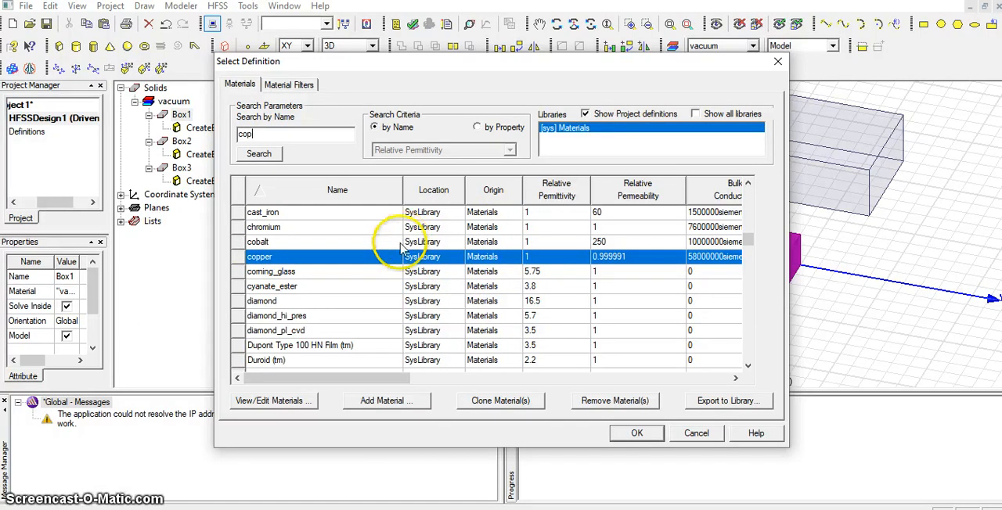
{"action": "left_click", "coordinate": [638, 435]}
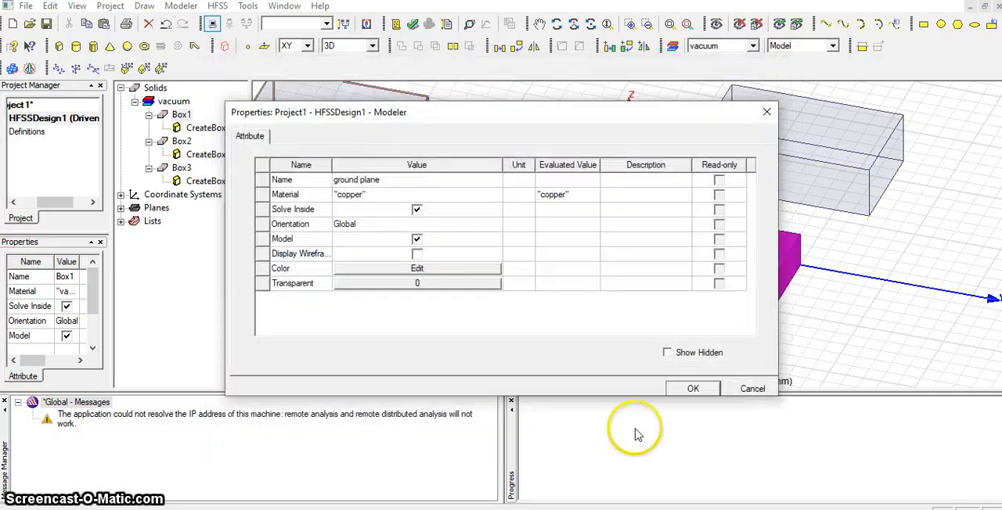
{"action": "left_click", "coordinate": [692, 389]}
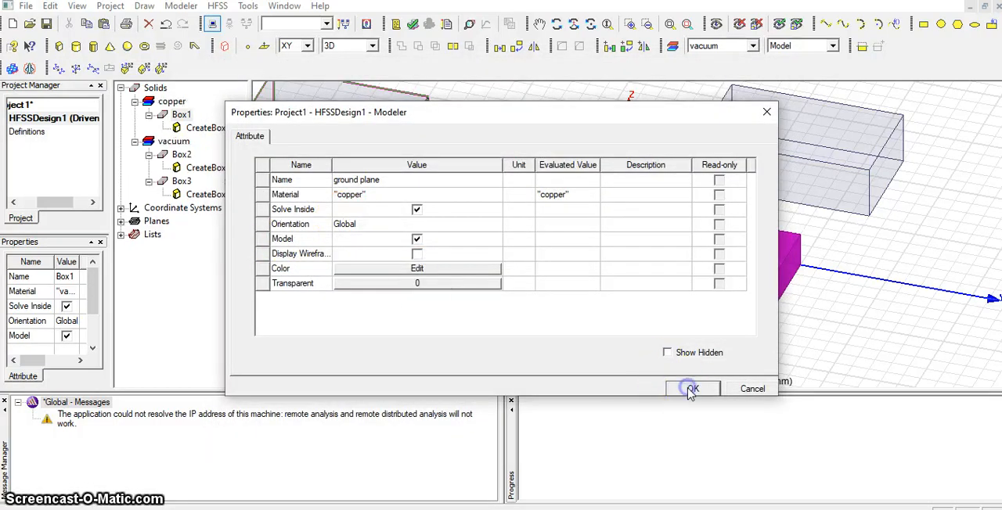
Try again to rename the copper box at the origin, Box1, as "ground plane" in its properties.
{"action": "left_click", "coordinate": [172, 104]}
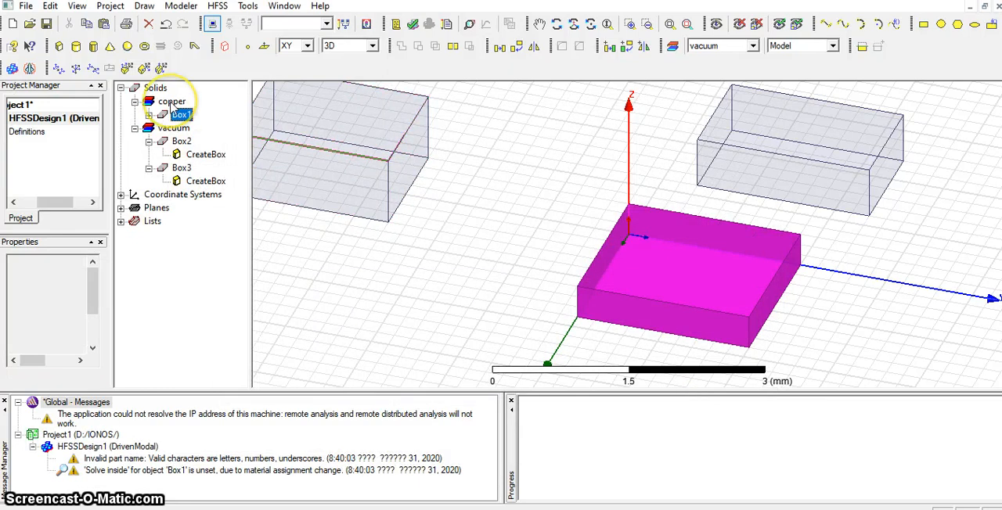
{"action": "left_click", "coordinate": [711, 311]}
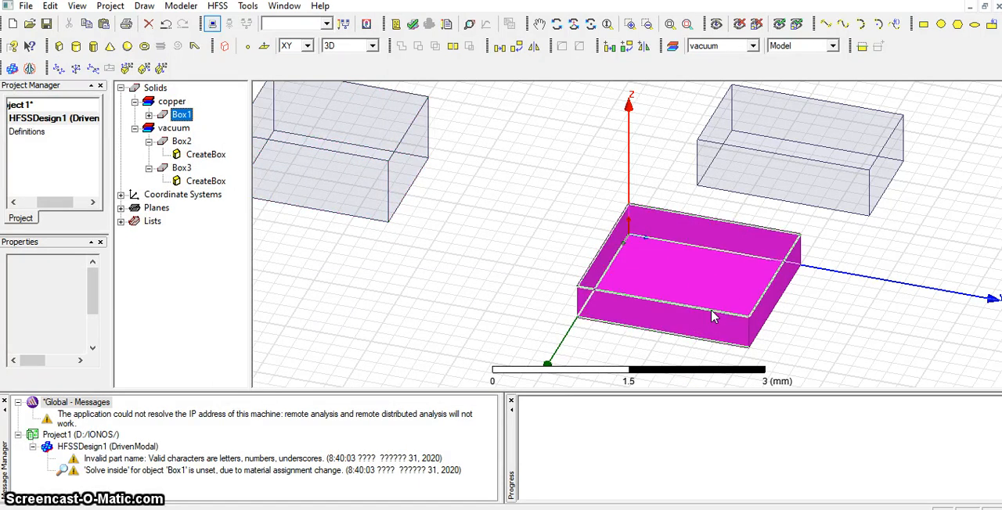
{"action": "double_click", "coordinate": [182, 115]}
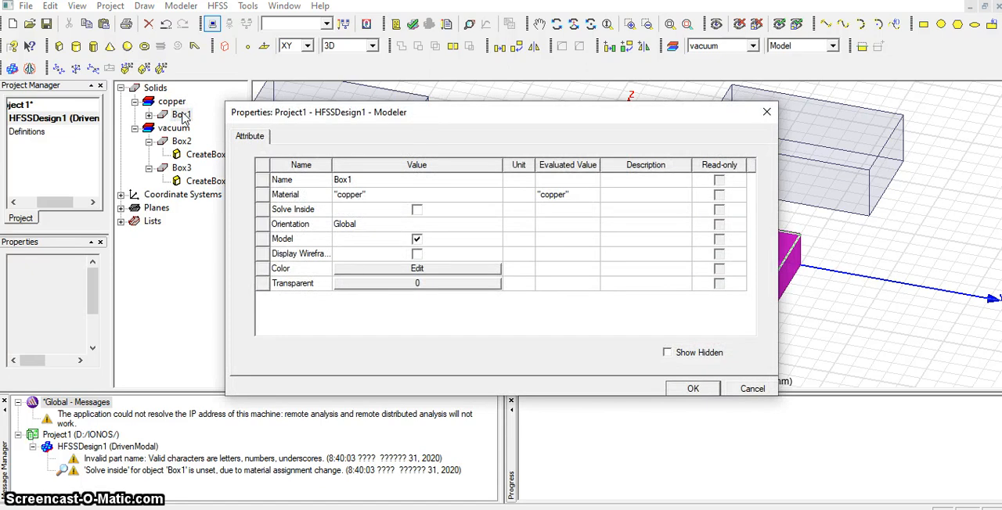
{"action": "left_click", "coordinate": [336, 179]}
{"action": "left_click", "coordinate": [309, 184]}
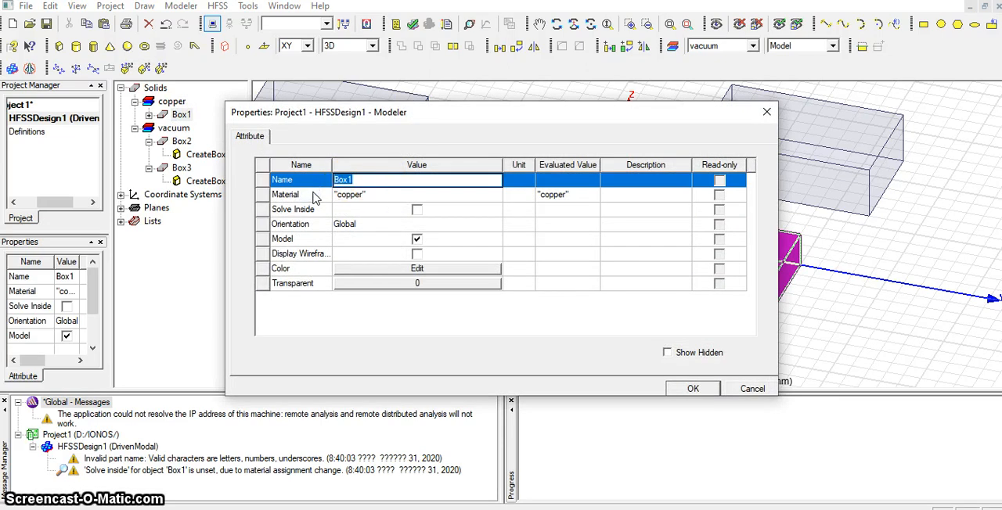
{"action": "type", "text": "ground plane"}
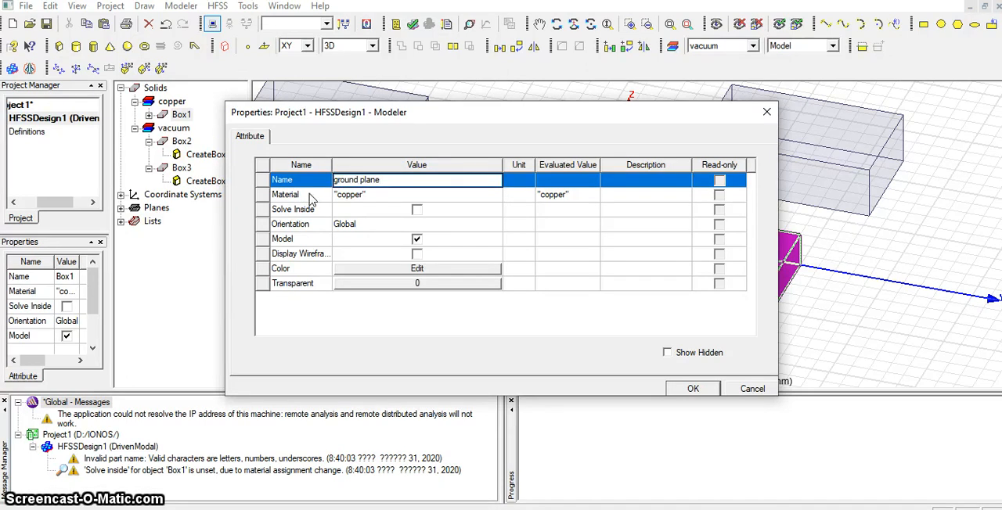
{"action": "left_click", "coordinate": [689, 389]}
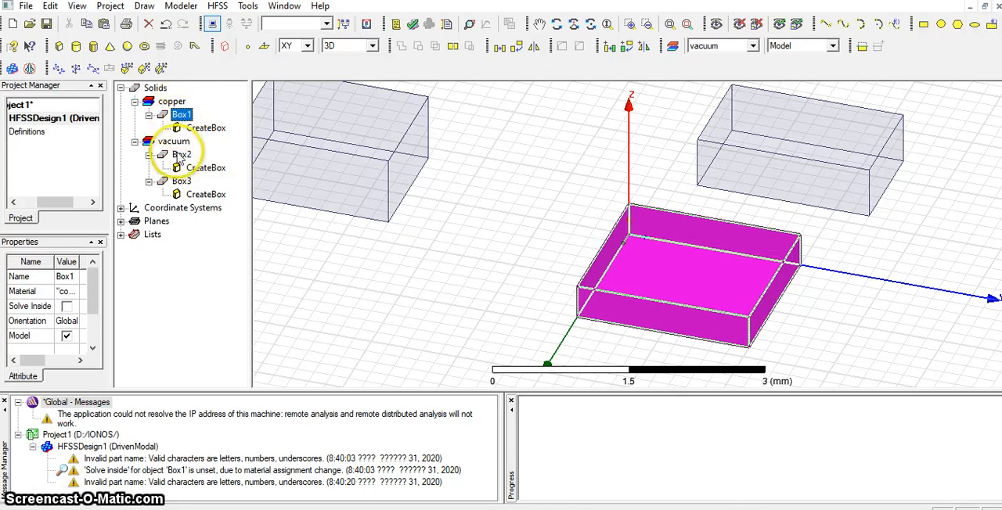
Rename the copper box at the origin, Box1, as "ground" and apply the properties.
{"action": "double_click", "coordinate": [183, 115]}
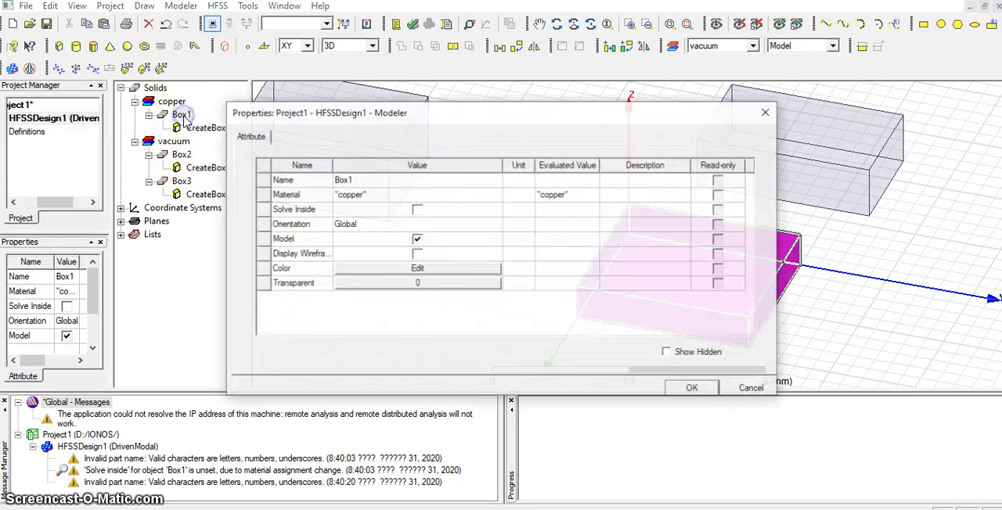
{"action": "left_click", "coordinate": [357, 180]}
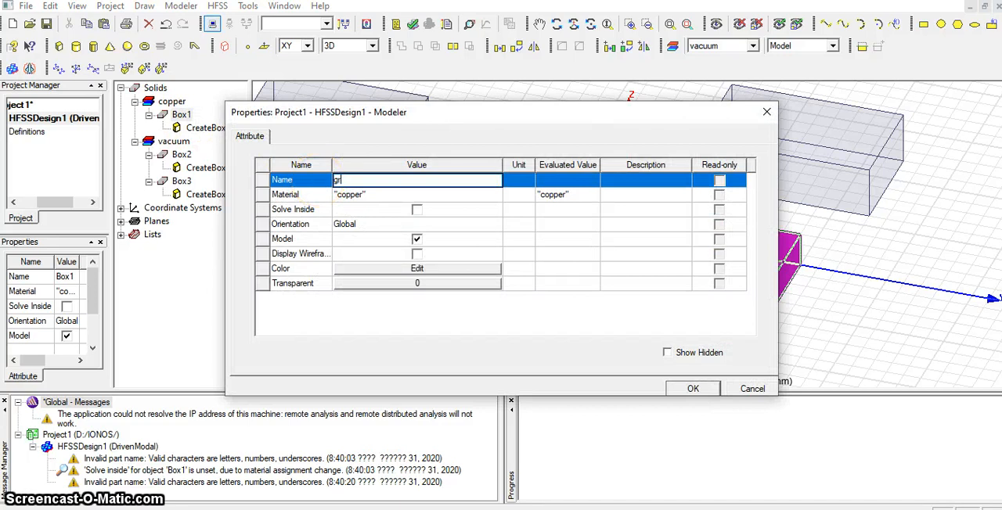
{"action": "type", "text": "ground"}
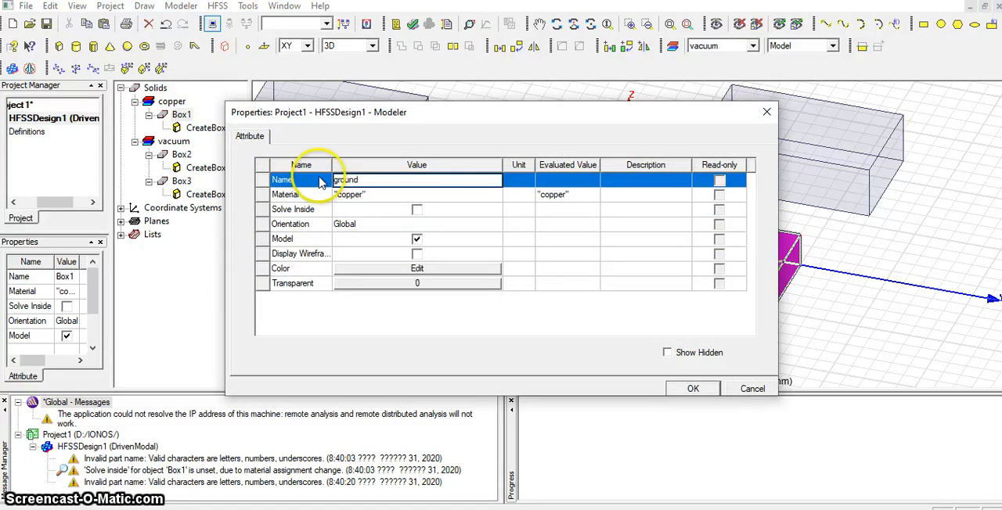
{"action": "left_click", "coordinate": [682, 389]}
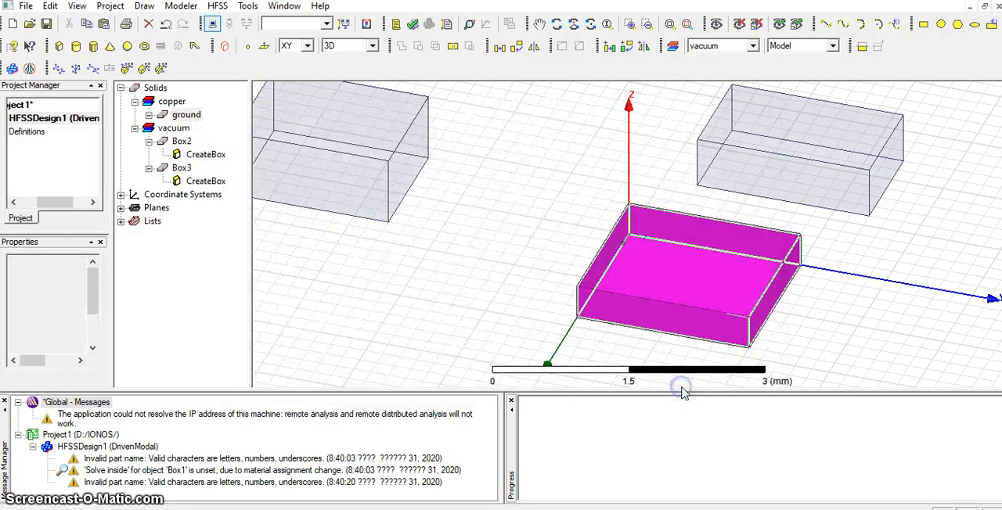
{"action": "left_click", "coordinate": [178, 115]}
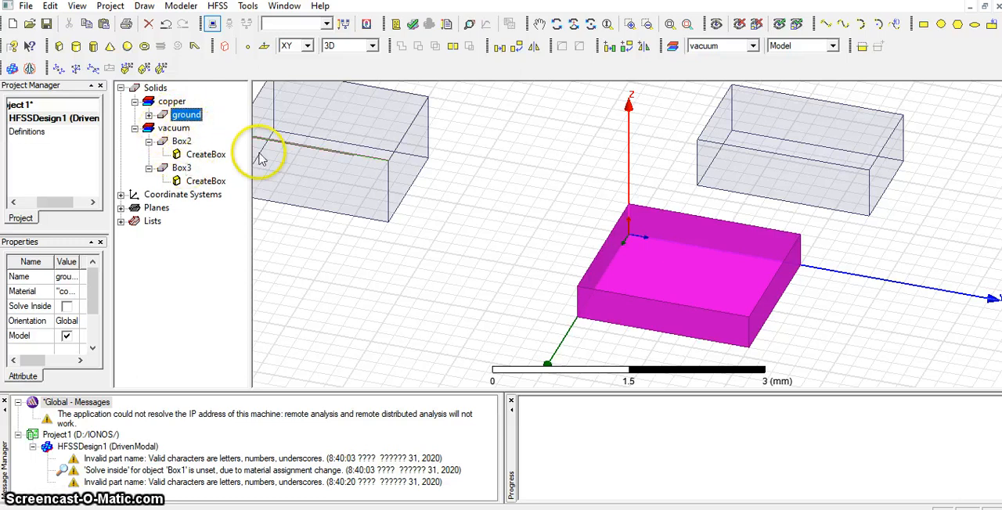
Rename Box2 as "substrate" in its properties.
{"action": "left_click", "coordinate": [181, 142]}
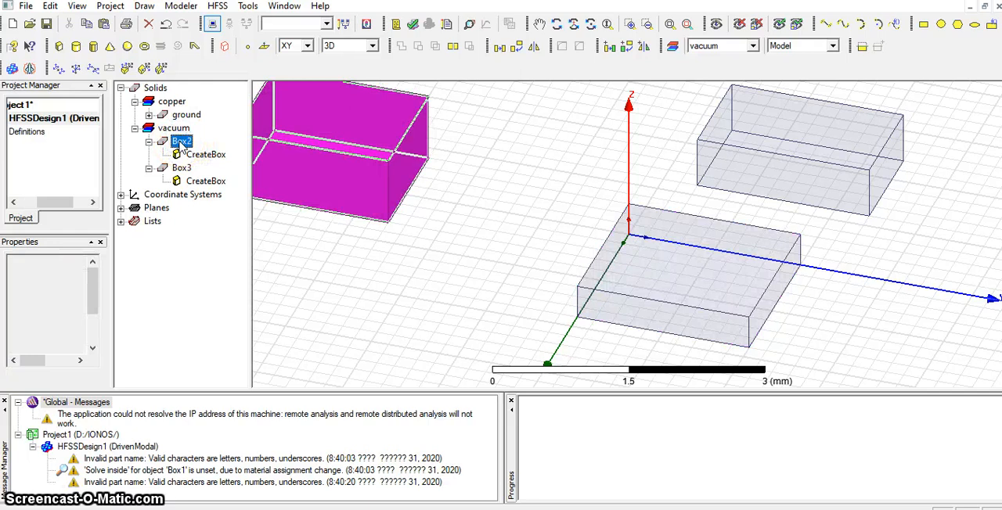
{"action": "double_click", "coordinate": [181, 142]}
{"action": "left_click", "coordinate": [362, 181]}
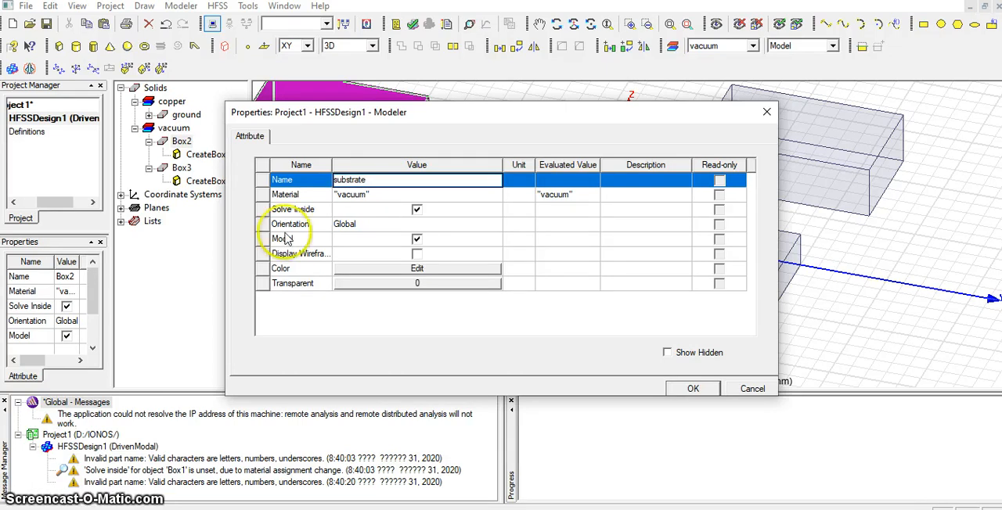
Find FR4_epoxy in the material library by searching for "fr4", assign it to the substrate box, and apply the properties.
{"action": "left_click", "coordinate": [376, 195]}
{"action": "left_click", "coordinate": [386, 193]}
{"action": "left_click", "coordinate": [362, 209]}
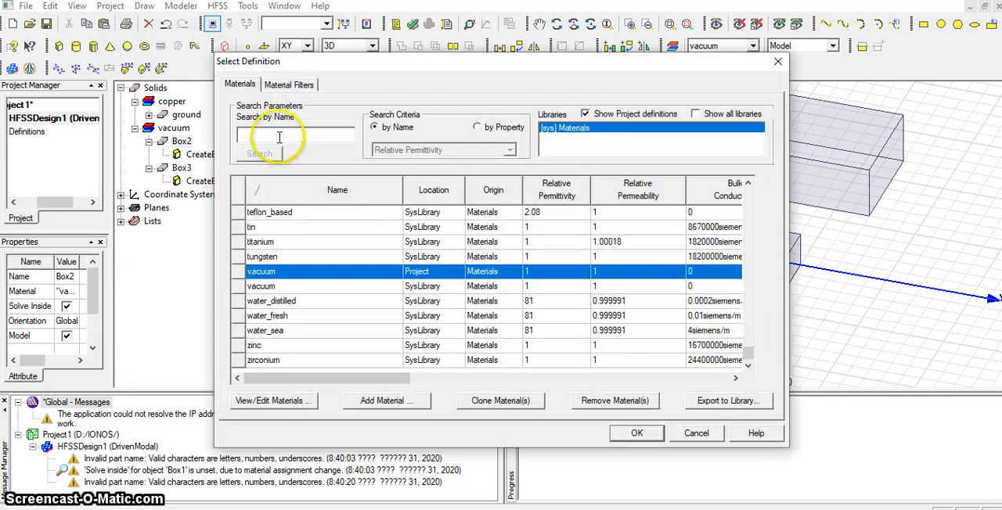
{"action": "left_click", "coordinate": [260, 134]}
{"action": "type", "text": "fr4"}
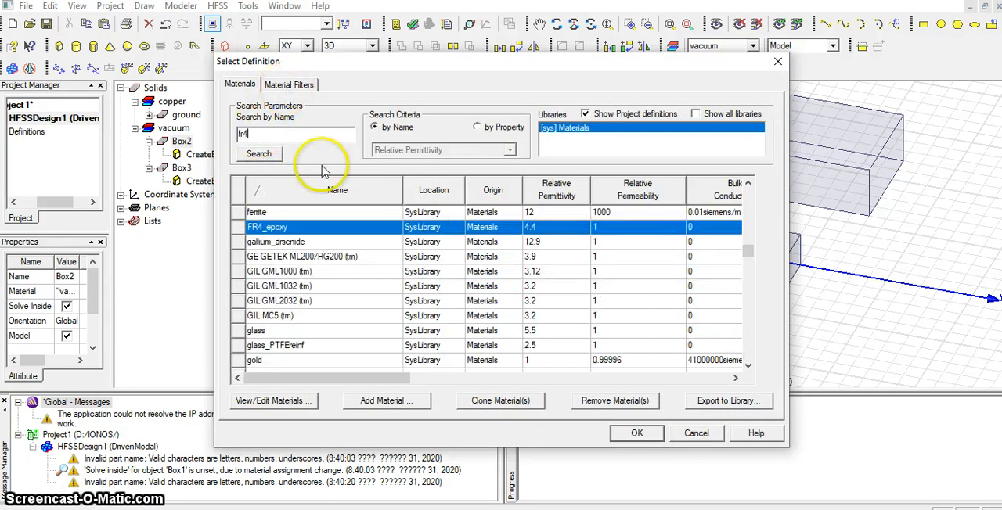
{"action": "left_click", "coordinate": [637, 433]}
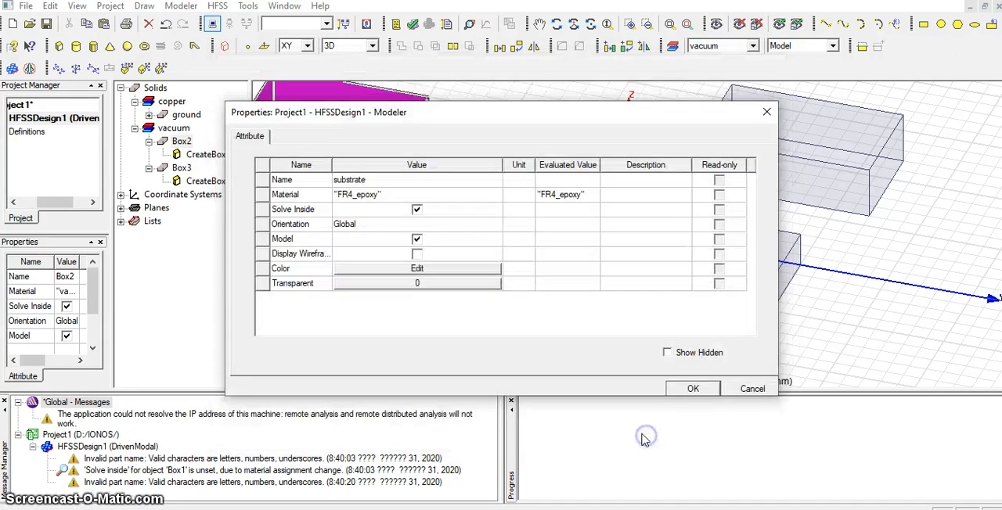
{"action": "left_click", "coordinate": [688, 390]}
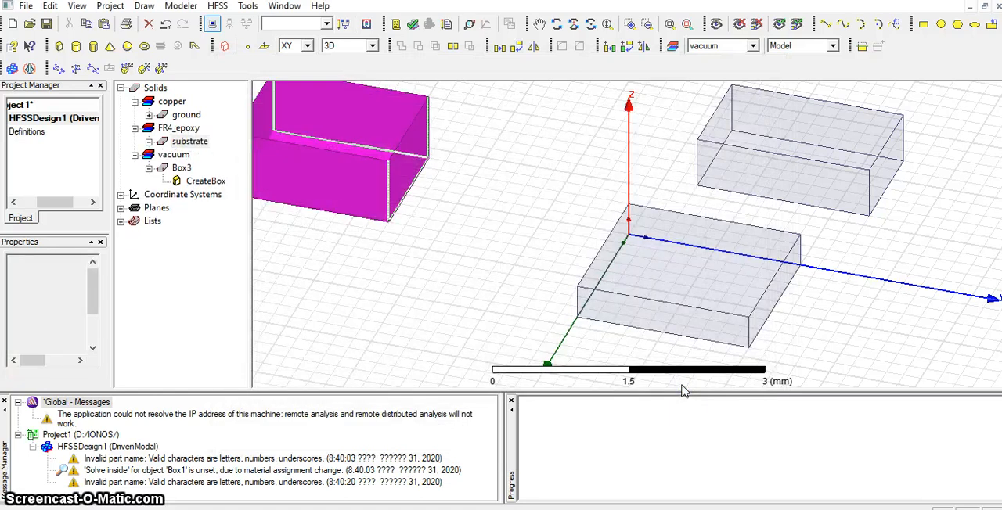
{"action": "left_click", "coordinate": [187, 141]}
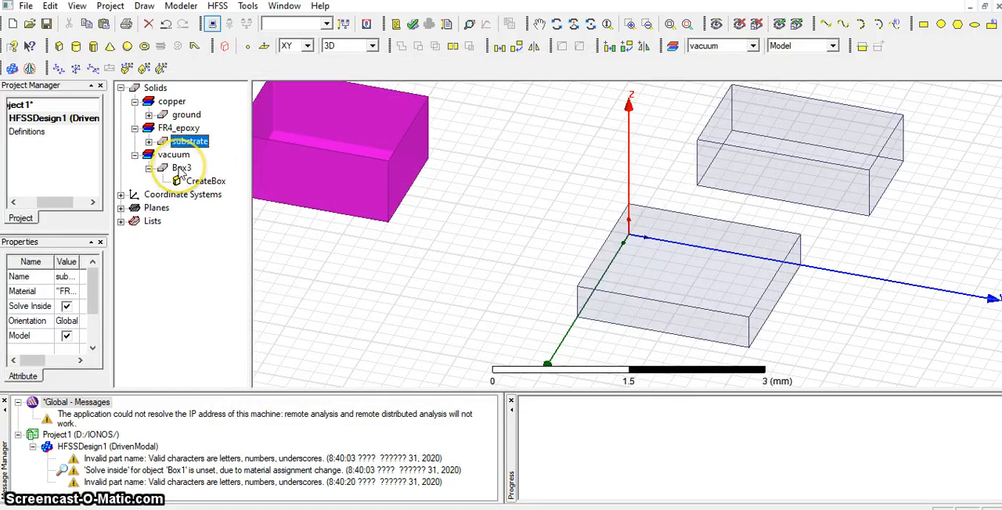
Rename Box3 as "patch" and assign copper as its material.
{"action": "double_click", "coordinate": [180, 169]}
{"action": "left_click", "coordinate": [358, 179]}
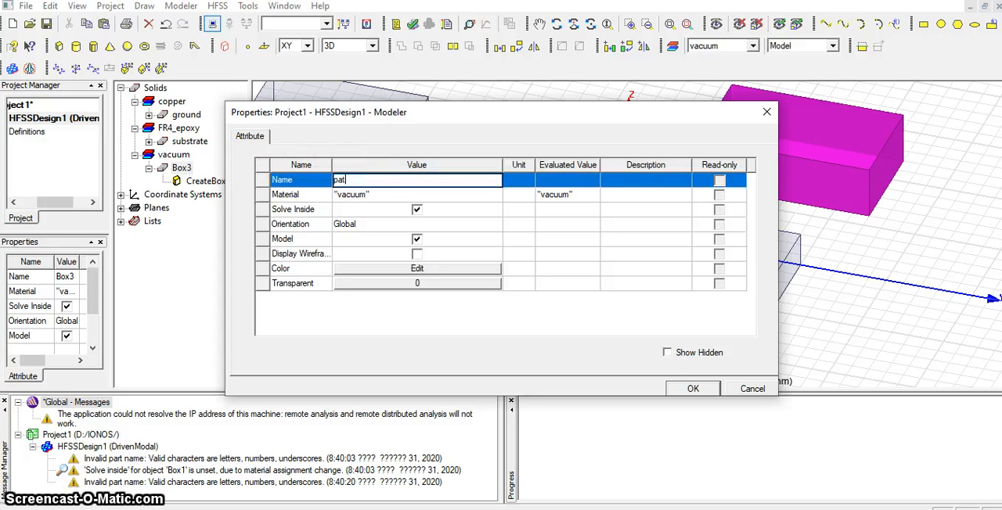
{"action": "left_click", "coordinate": [373, 196]}
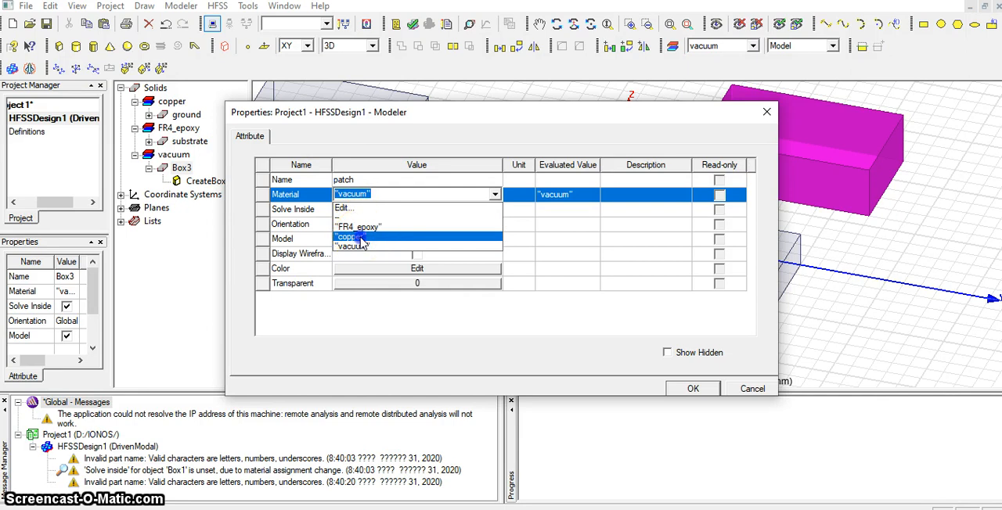
{"action": "left_click", "coordinate": [354, 236]}
{"action": "left_click", "coordinate": [681, 381]}
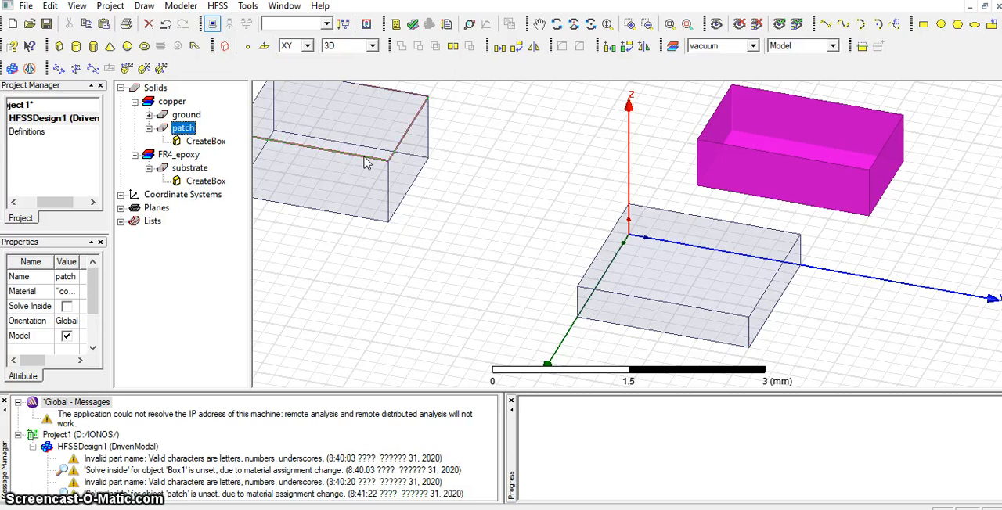
Draw a fourth box from (1, -2, 0) mm with a 1 mm by 1 mm base and a height of 0.4 mm.
{"action": "left_click", "coordinate": [59, 47]}
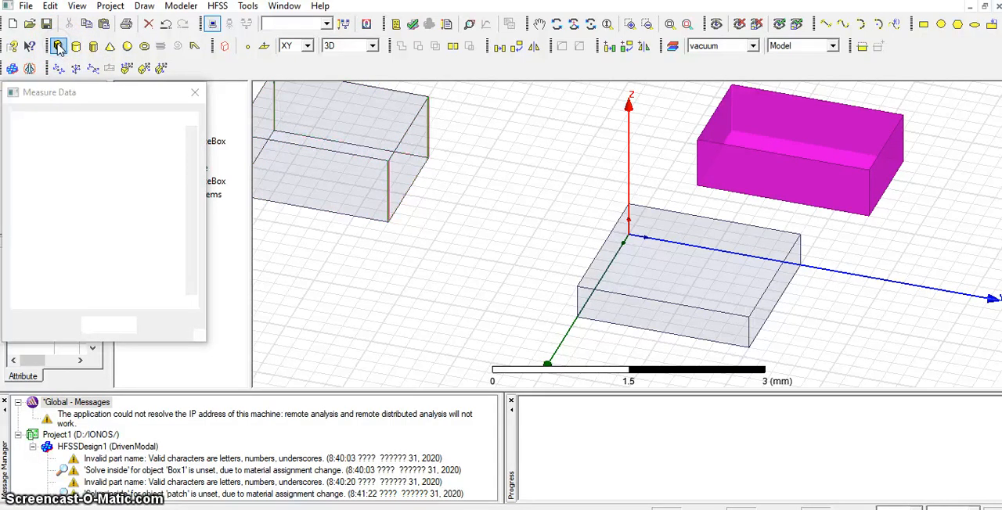
{"action": "left_click", "coordinate": [479, 260]}
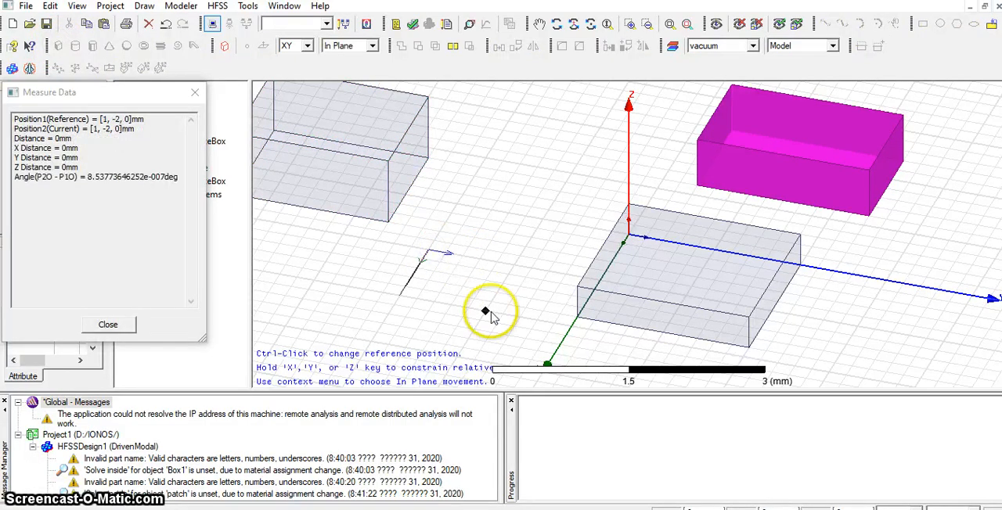
{"action": "left_click", "coordinate": [480, 317]}
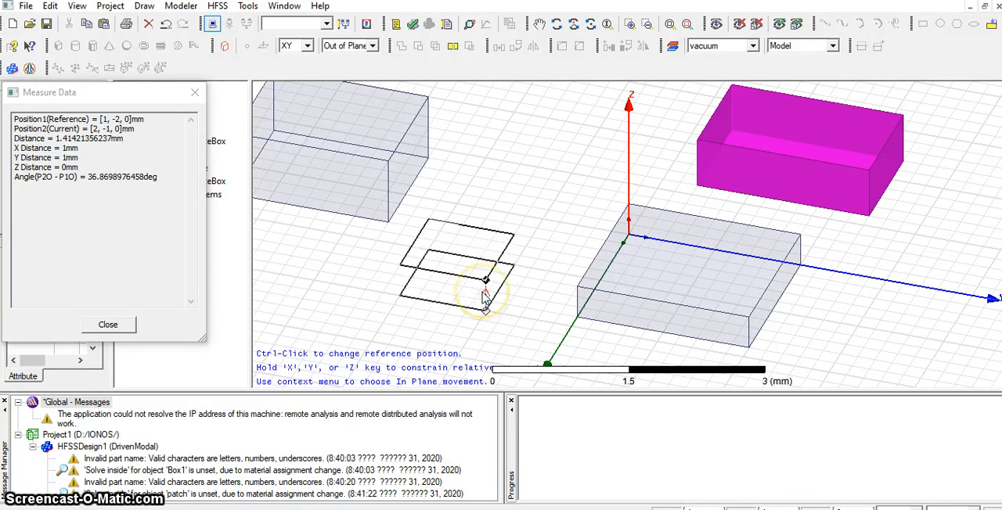
{"action": "left_click", "coordinate": [485, 293]}
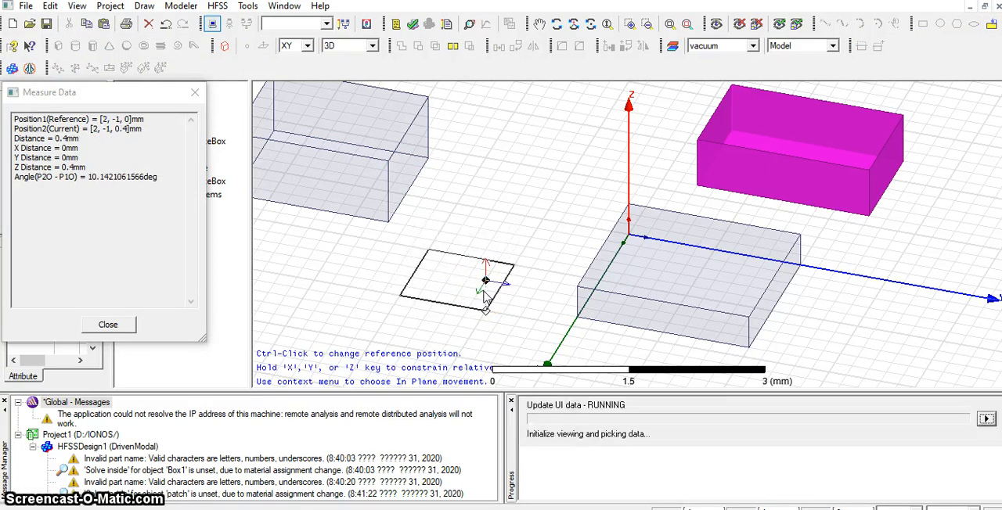
{"action": "left_click", "coordinate": [524, 260]}
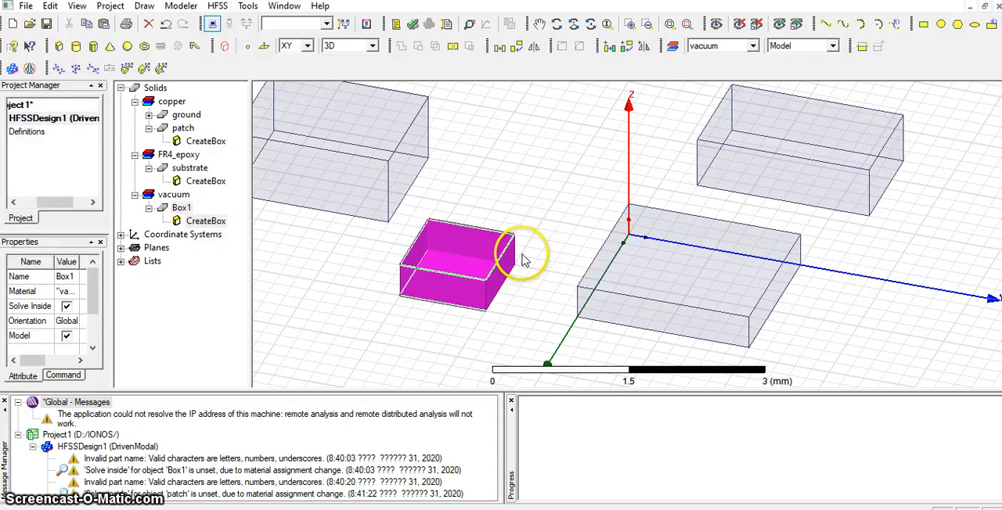
Rename the newly drawn small box as "connector" and assign copper as its material.
{"action": "double_click", "coordinate": [182, 208]}
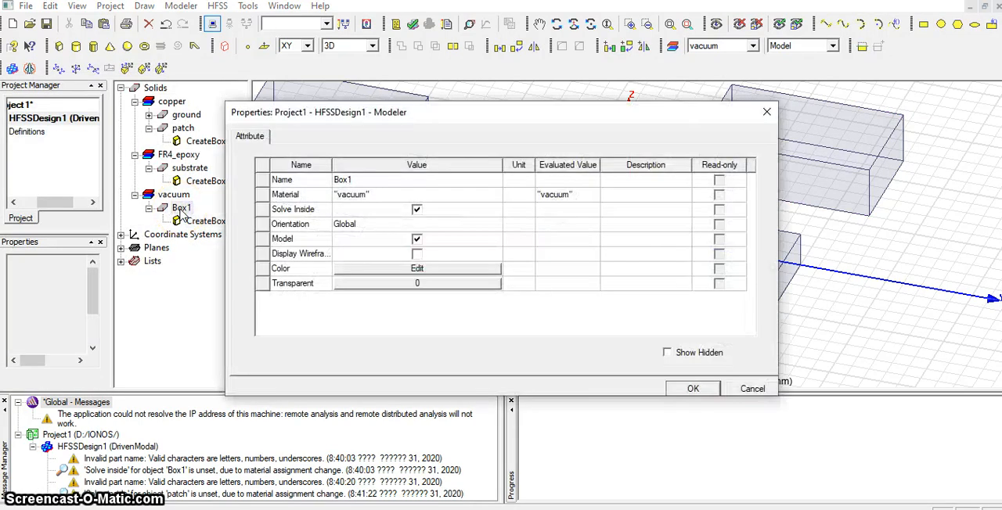
{"action": "left_click", "coordinate": [365, 180]}
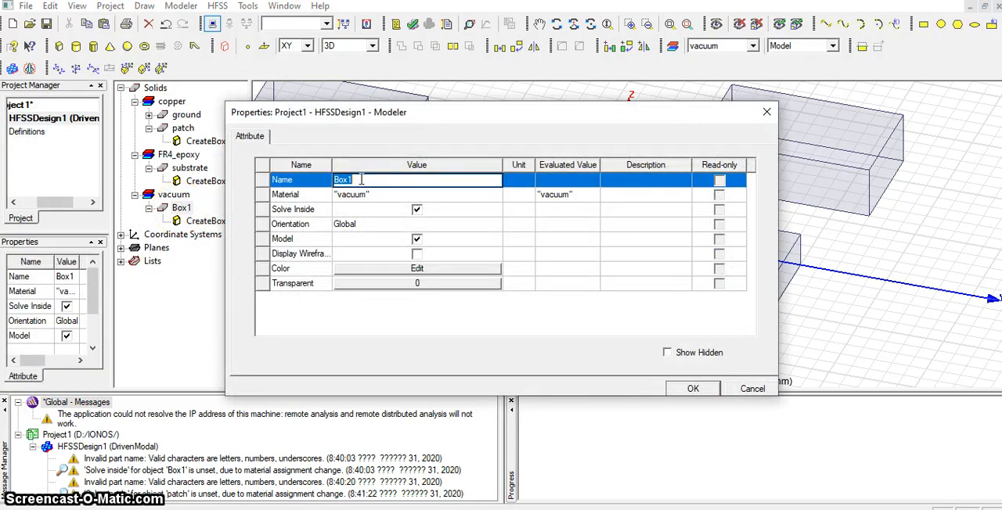
{"action": "type", "text": "connector"}
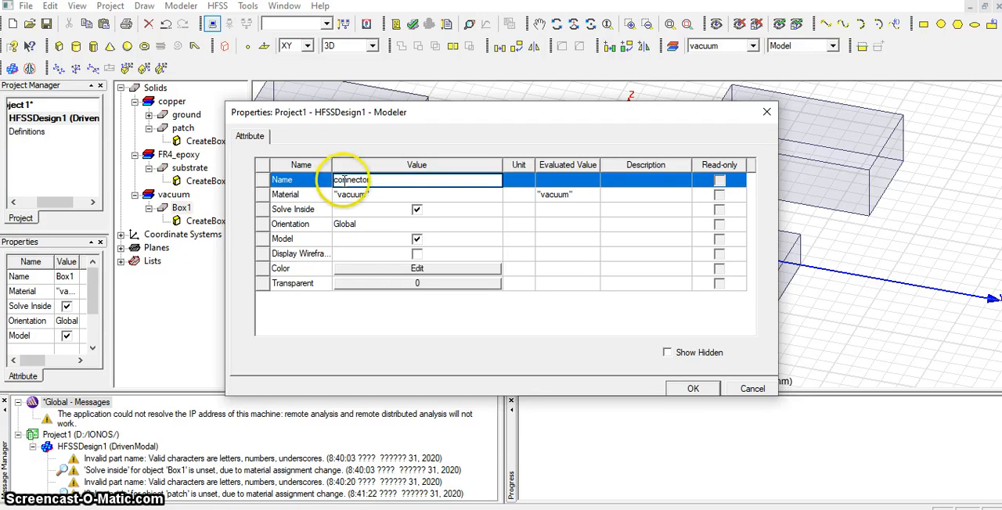
{"action": "left_click", "coordinate": [383, 200]}
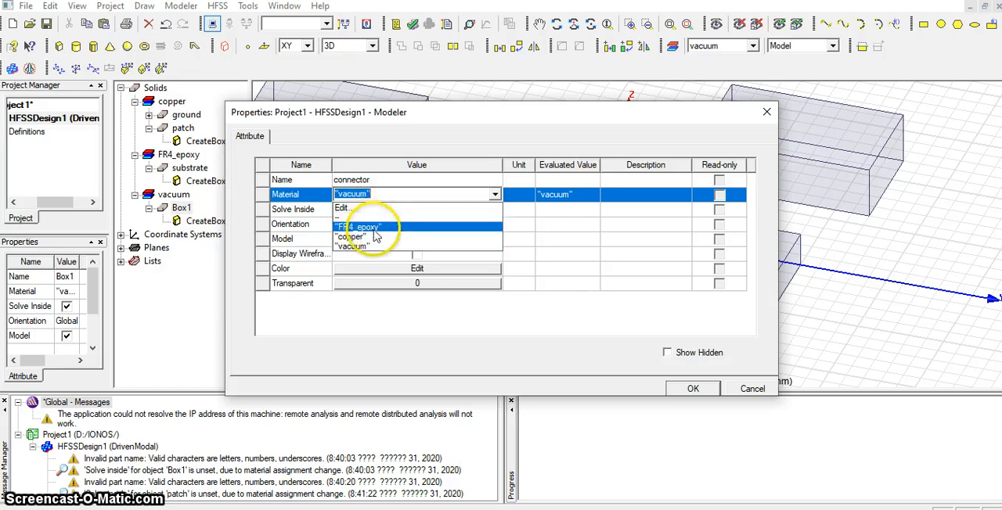
{"action": "left_click", "coordinate": [367, 235]}
{"action": "left_click", "coordinate": [703, 391]}
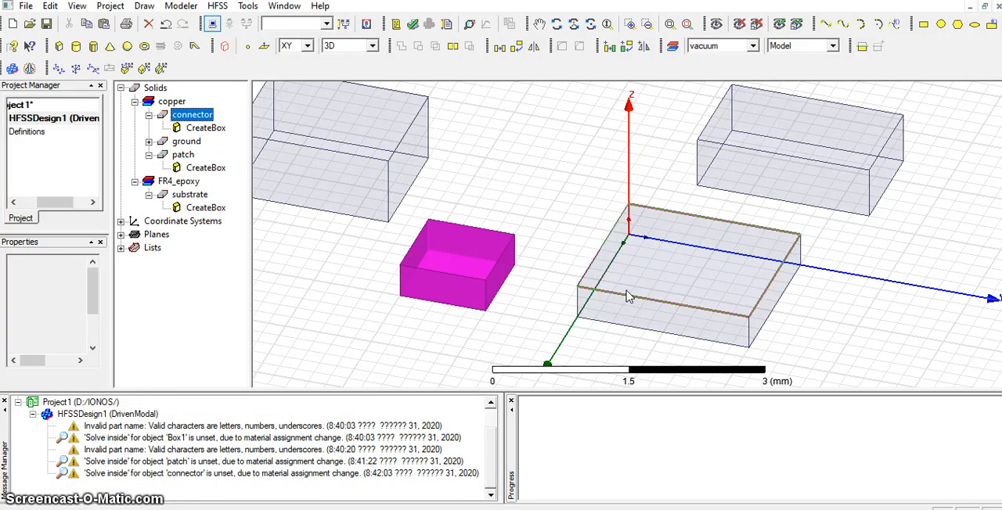
Set the ground box's size to 10 mm in X, 10 mm in Y and 0.04 mm in Z.
{"action": "left_click", "coordinate": [679, 297]}
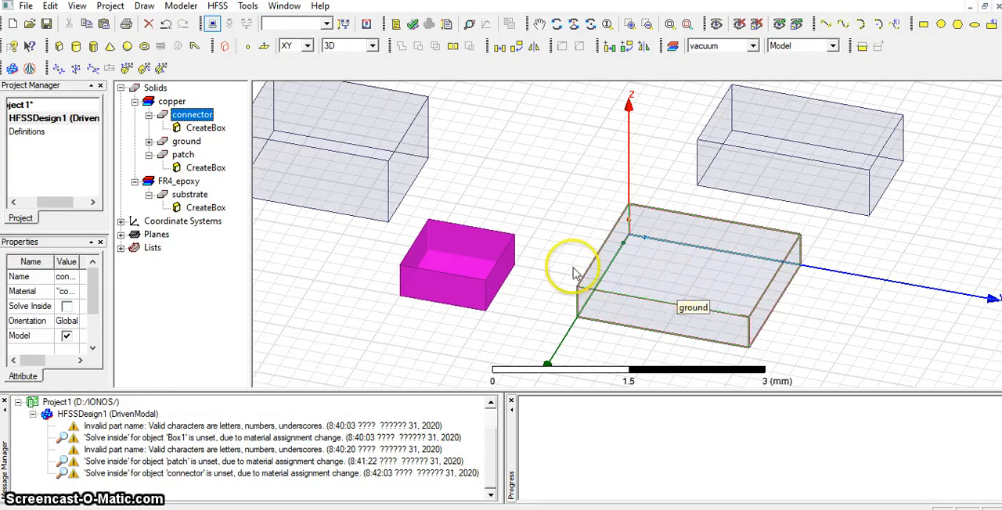
{"action": "left_click", "coordinate": [149, 142]}
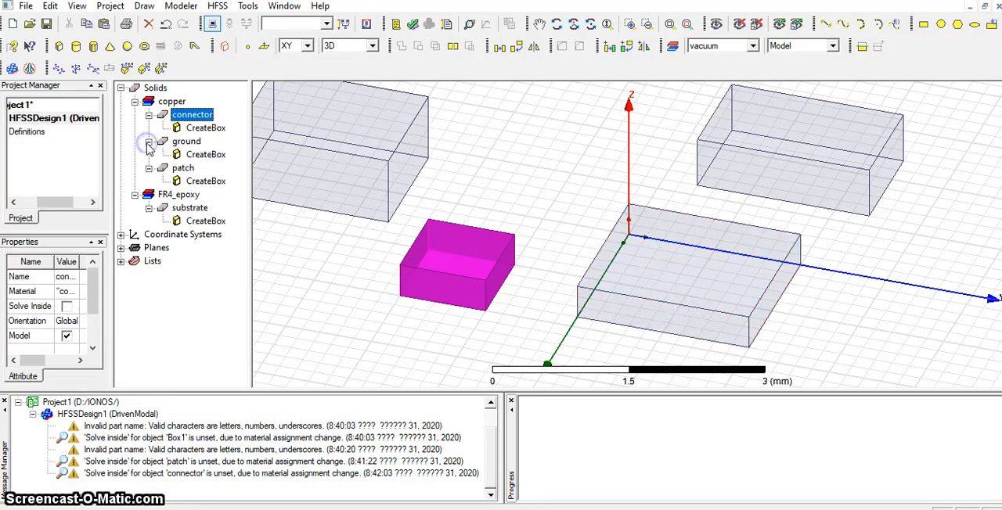
{"action": "double_click", "coordinate": [198, 156]}
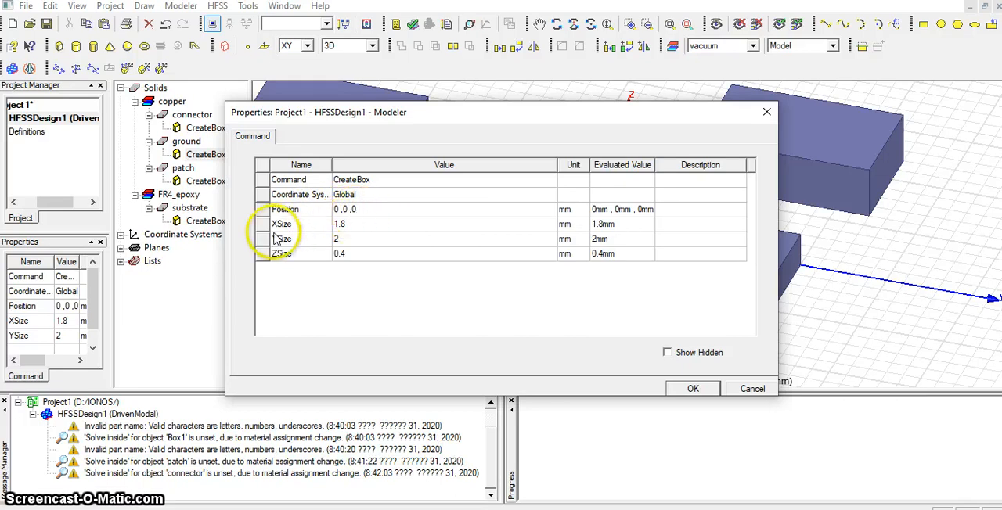
{"action": "left_click", "coordinate": [345, 225]}
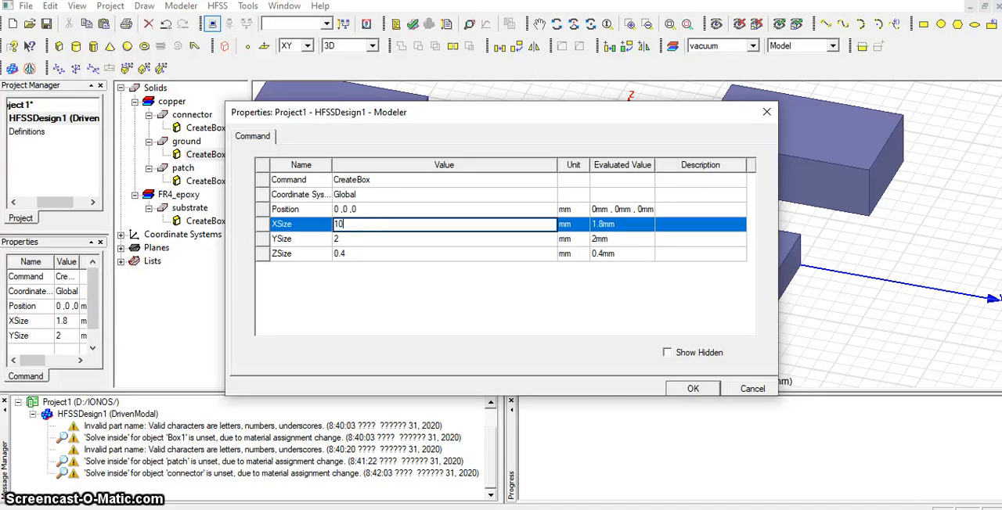
{"action": "left_click", "coordinate": [352, 239]}
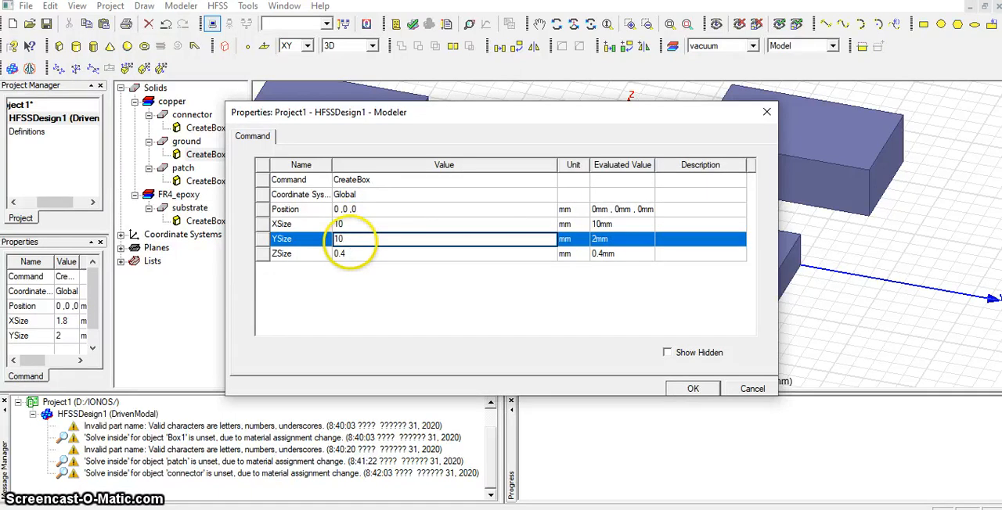
{"action": "type", "text": "10"}
{"action": "left_click", "coordinate": [374, 253]}
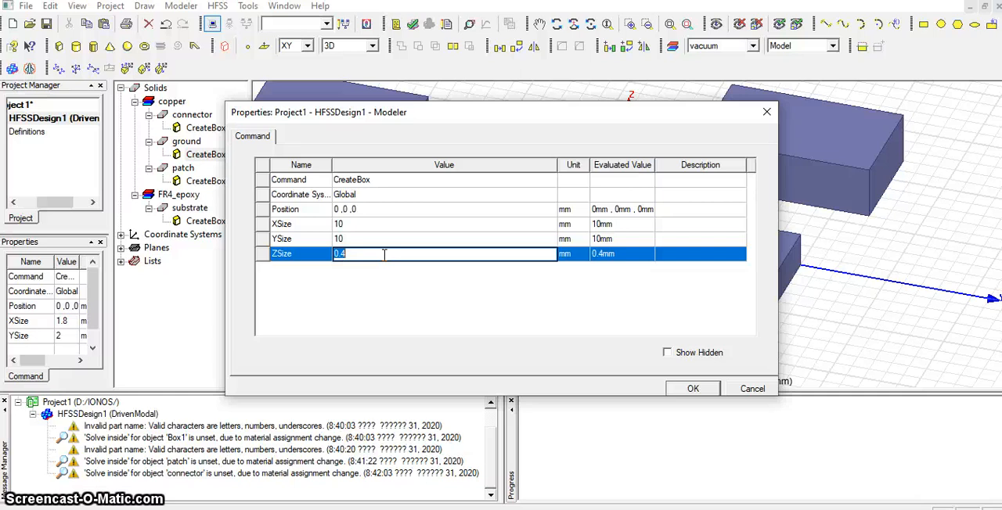
{"action": "type", "text": ".04"}
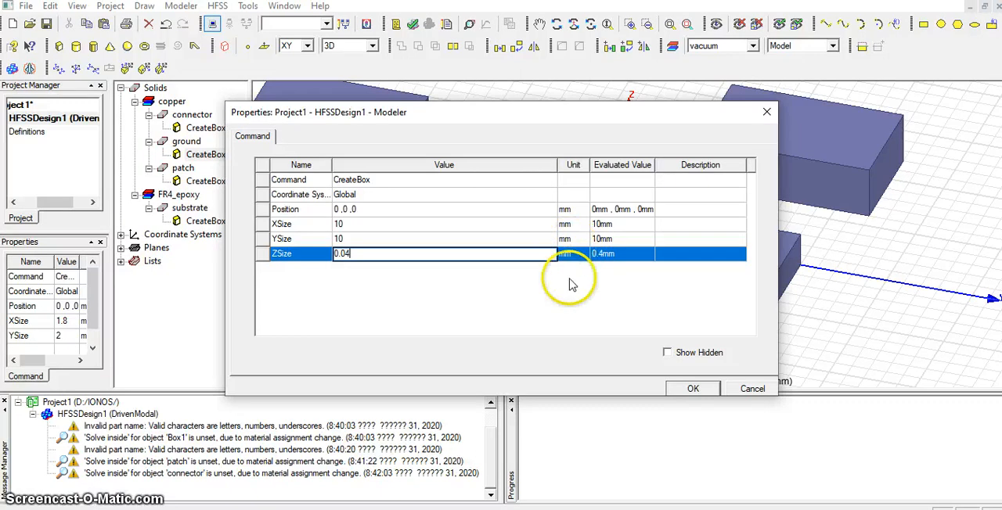
{"action": "left_click", "coordinate": [693, 390]}
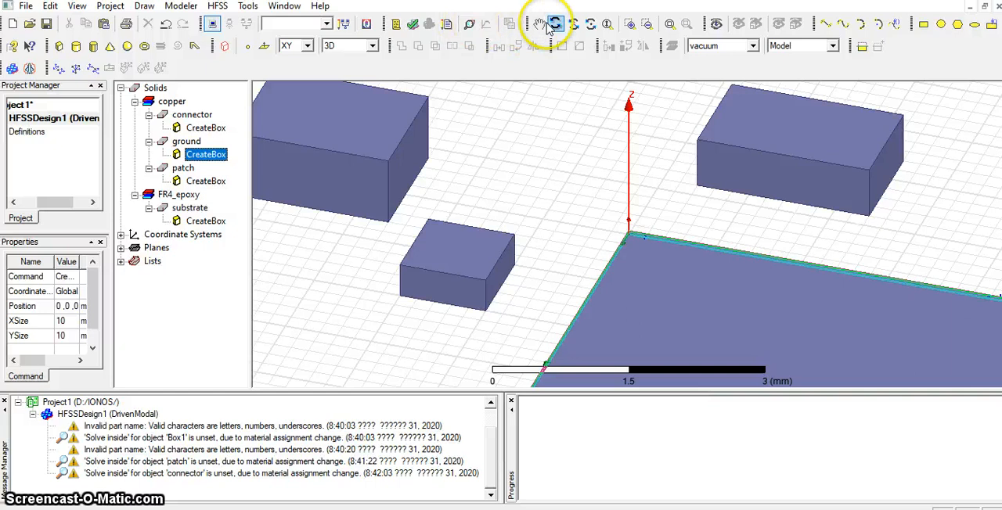
{"action": "left_click", "coordinate": [670, 24]}
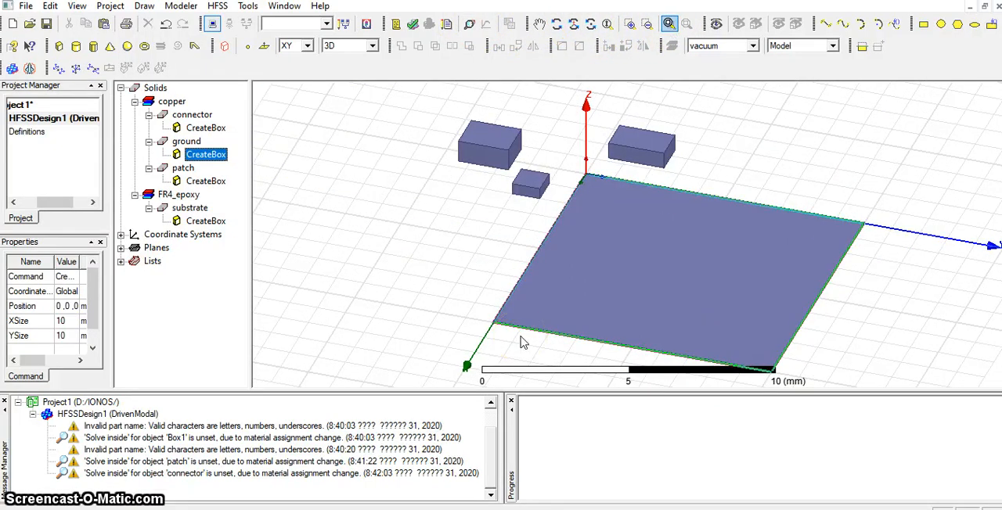
{"action": "left_click", "coordinate": [840, 230]}
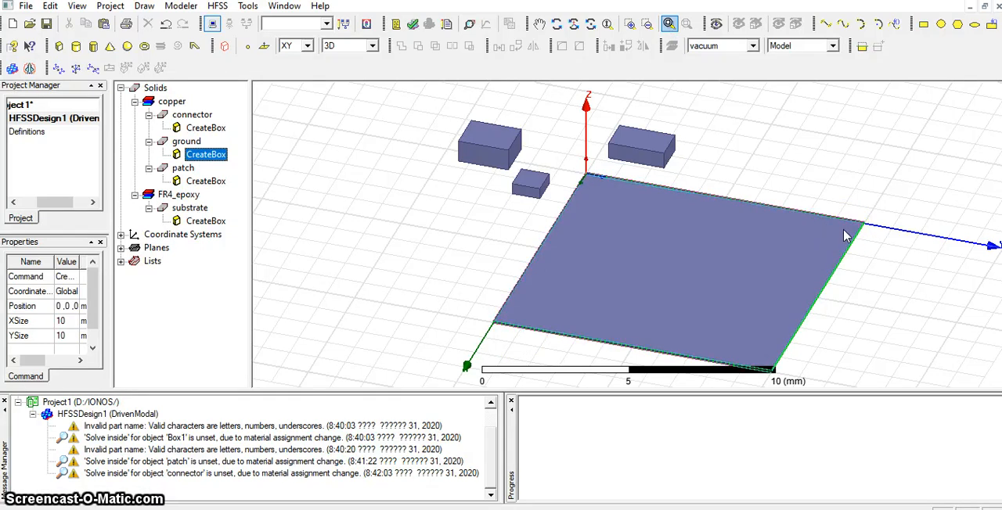
{"action": "left_click", "coordinate": [601, 355]}
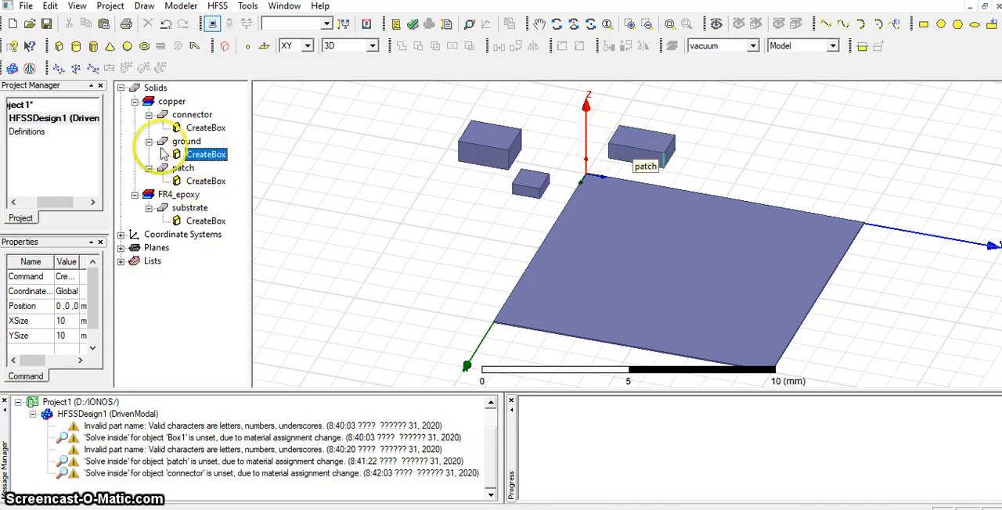
{"action": "left_click", "coordinate": [528, 266]}
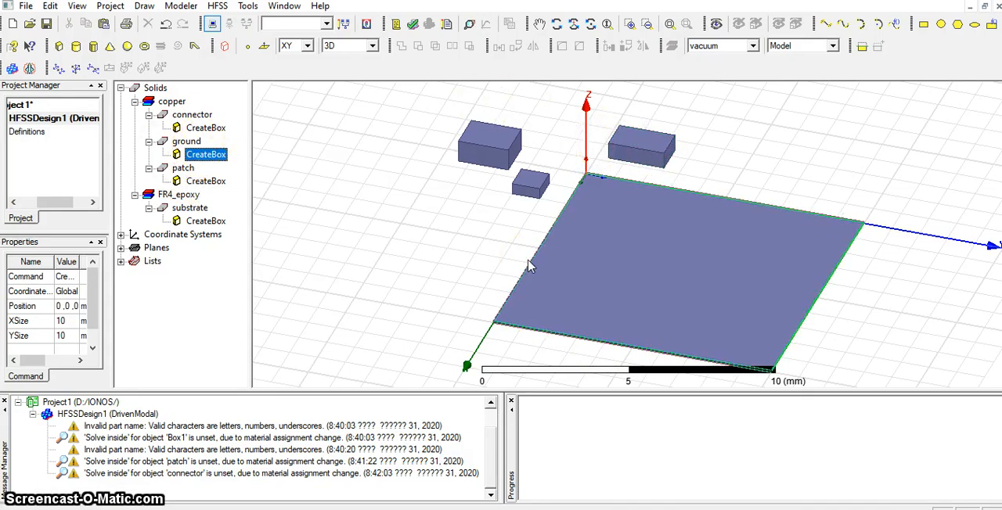
{"action": "left_click", "coordinate": [192, 142]}
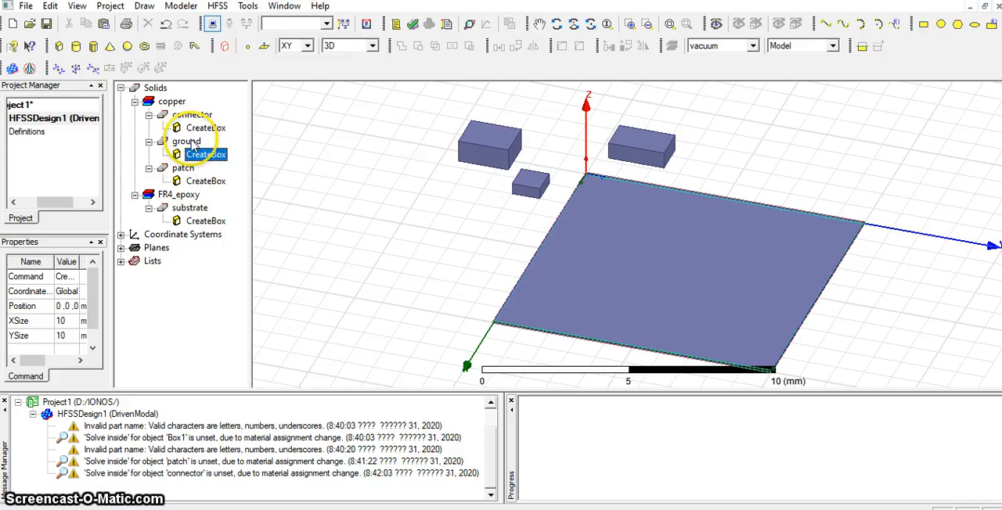
Set the substrate box's position to 0, 0, 0.04 mm so it starts on top of the ground.
{"action": "left_click", "coordinate": [202, 223]}
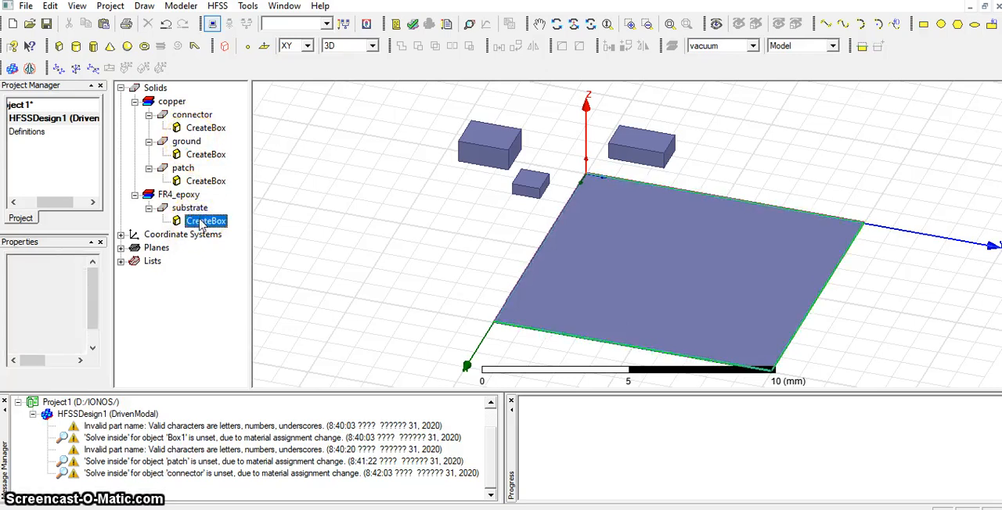
{"action": "double_click", "coordinate": [202, 222]}
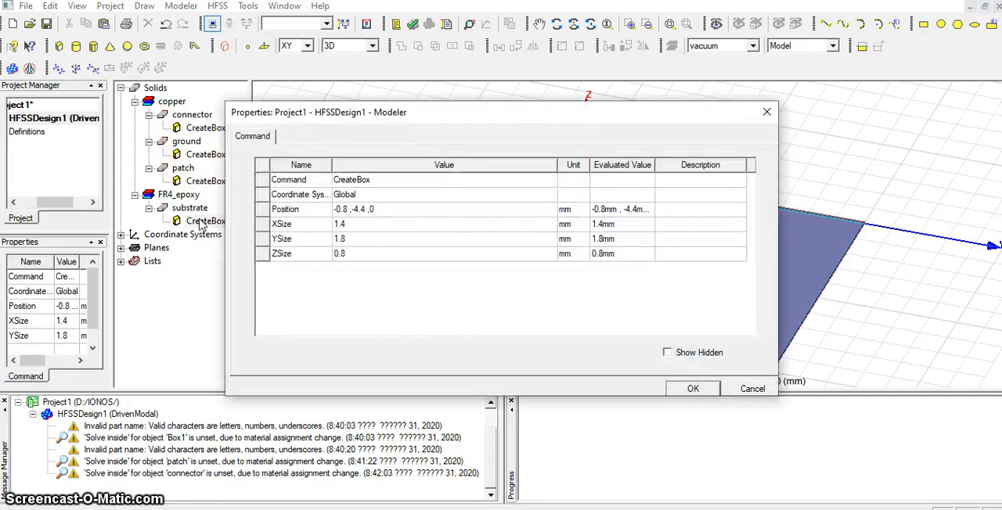
{"action": "left_click", "coordinate": [337, 216]}
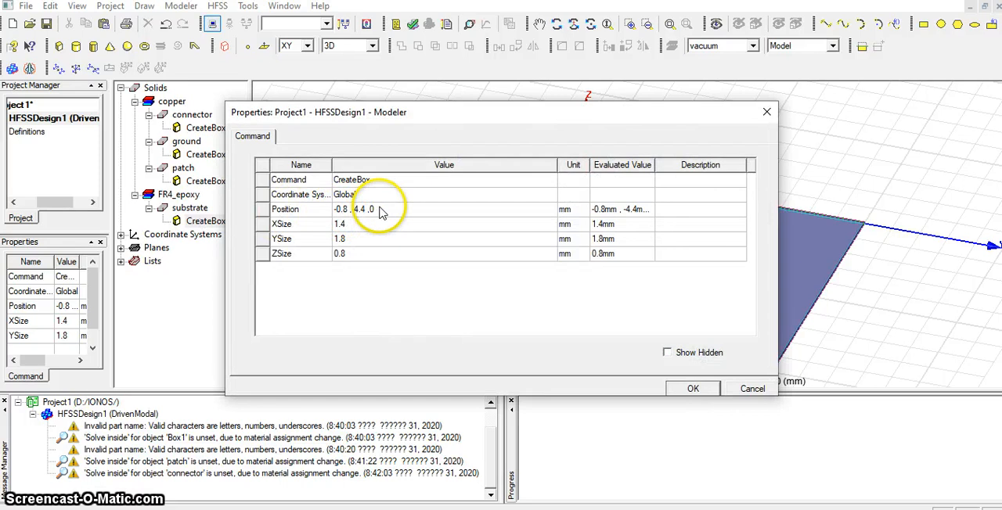
{"action": "left_click", "coordinate": [376, 209]}
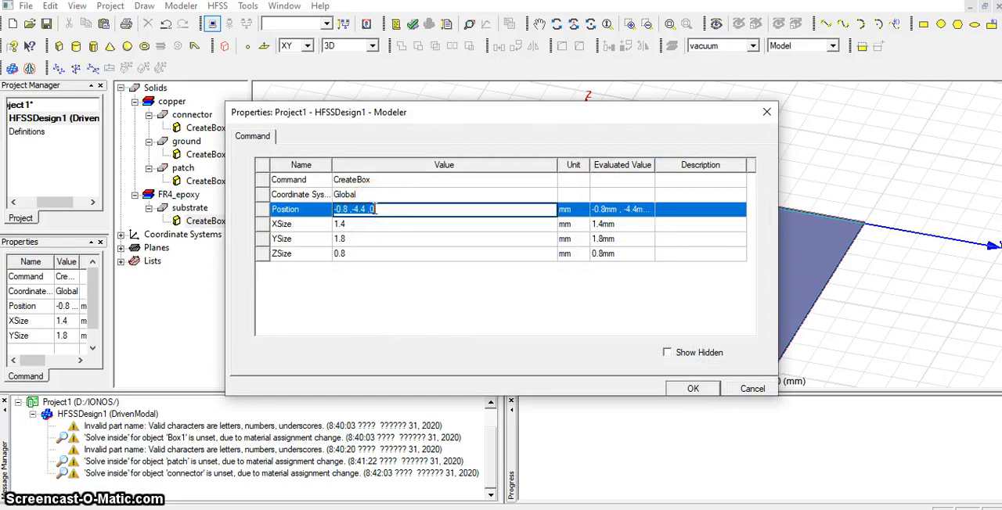
{"action": "type", "text": "0, 0,"}
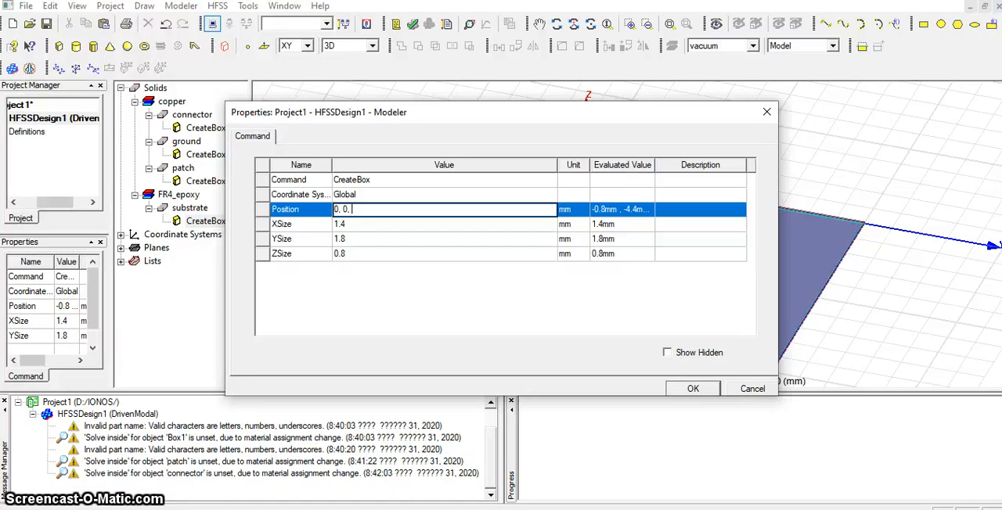
{"action": "type", "text": "4"}
Set the substrate box's size to 10 mm in X, 10 mm in Y and 1.6 mm in Z.
{"action": "left_click", "coordinate": [349, 225]}
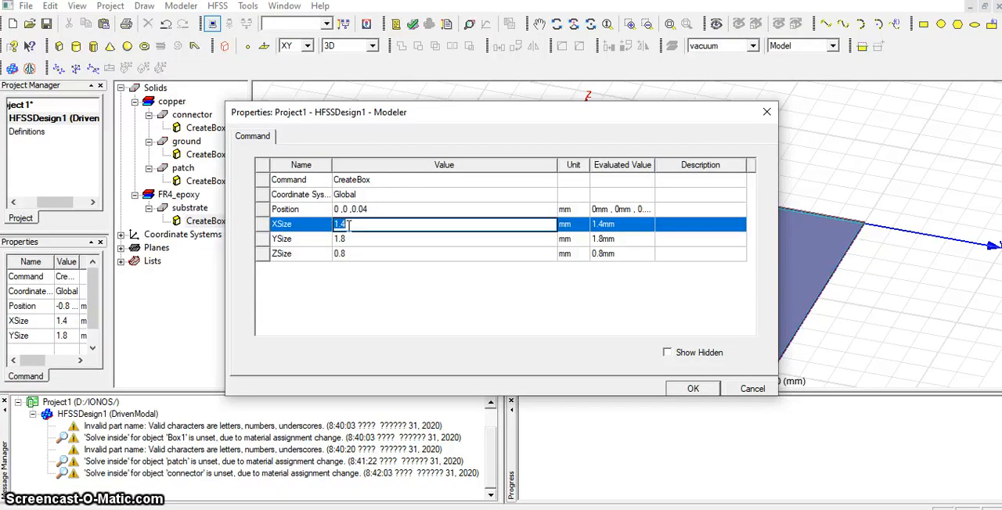
{"action": "type", "text": "10"}
{"action": "key", "text": "Tab"}
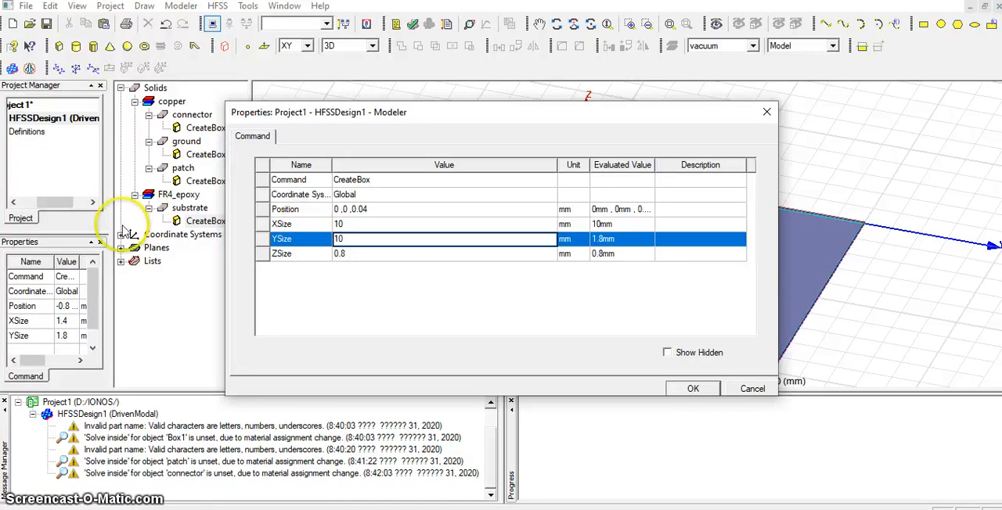
{"action": "left_click", "coordinate": [354, 254]}
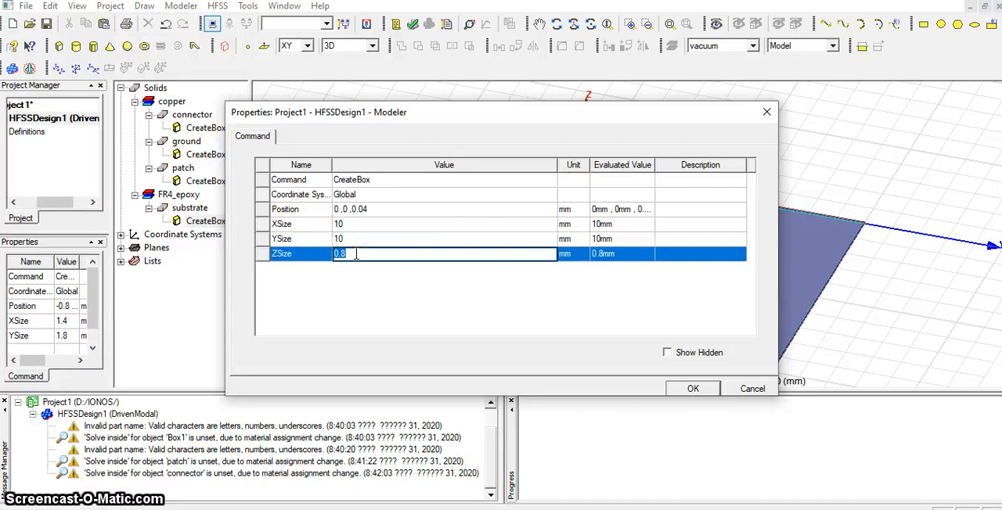
{"action": "type", "text": "1.6"}
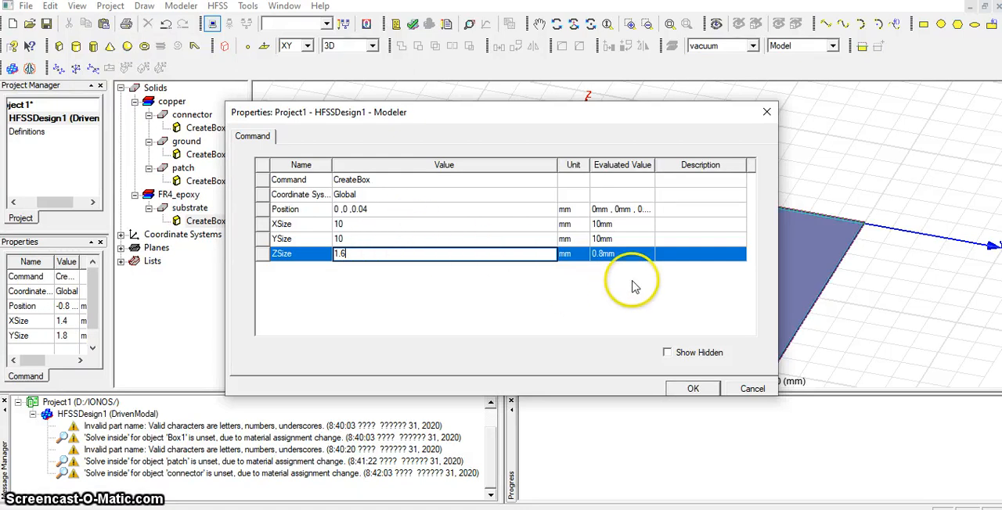
{"action": "left_click", "coordinate": [692, 389]}
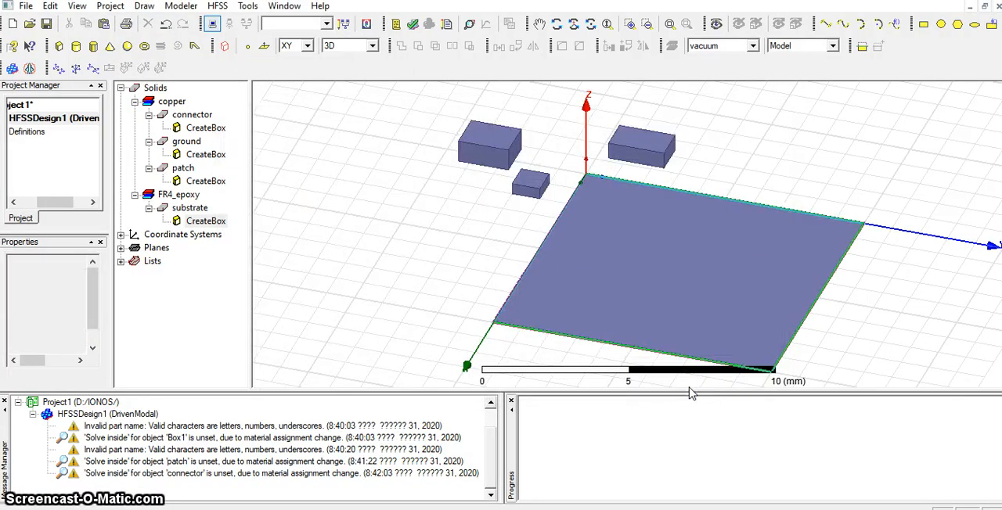
Set the patch box's position to 0, 0, 1.64 mm on top of the substrate.
{"action": "left_click", "coordinate": [206, 220]}
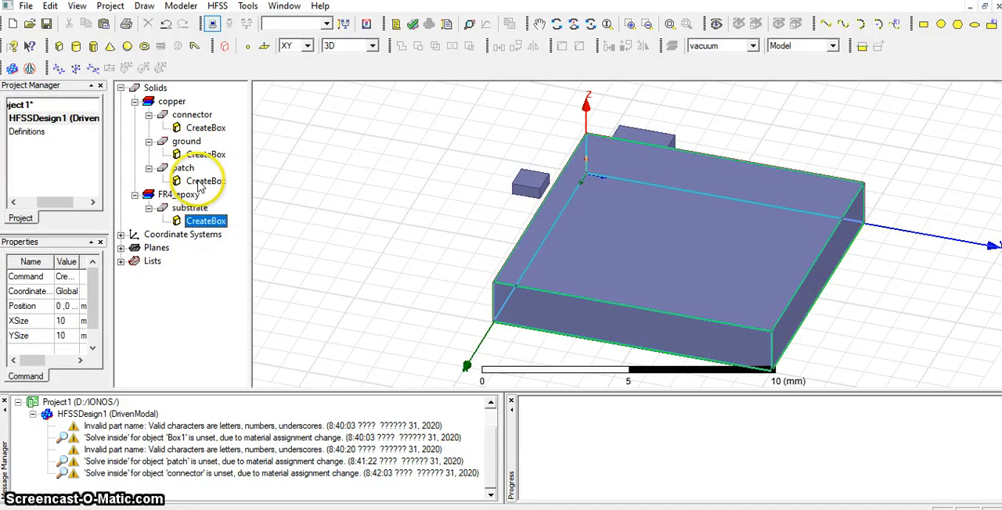
{"action": "double_click", "coordinate": [205, 181]}
{"action": "left_click", "coordinate": [360, 209]}
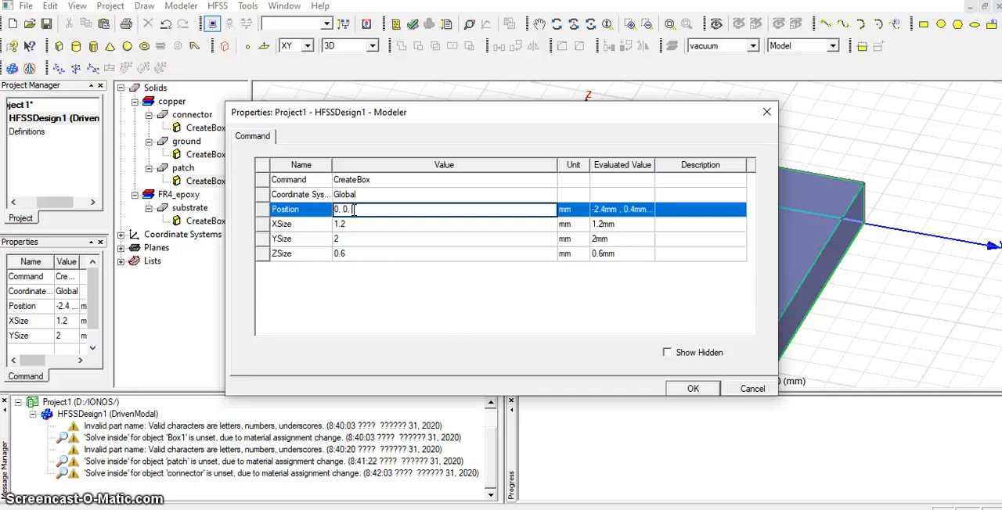
{"action": "type", "text": "1.64"}
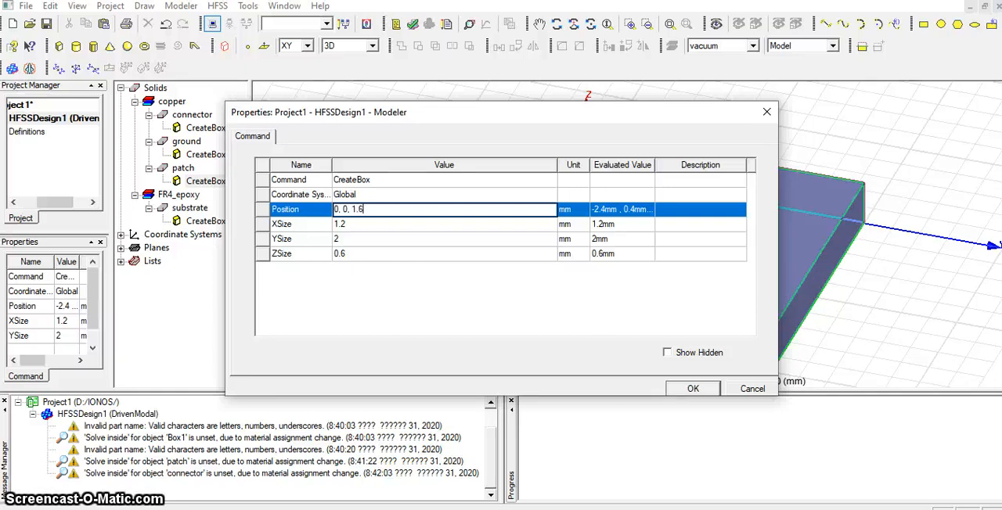
Set the patch box's size to 5 mm in X, 5 mm in Y and 0.04 mm in Z.
{"action": "left_click", "coordinate": [368, 224]}
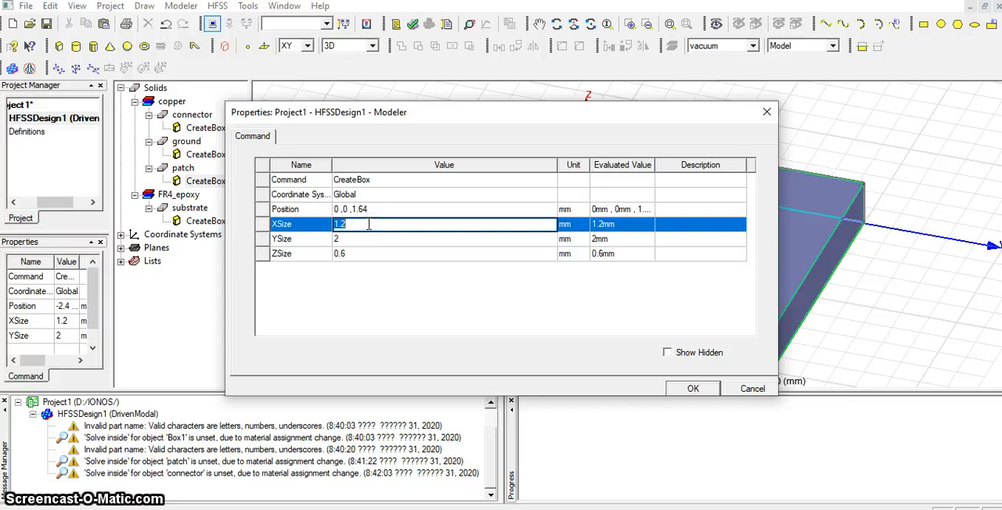
{"action": "type", "text": "5"}
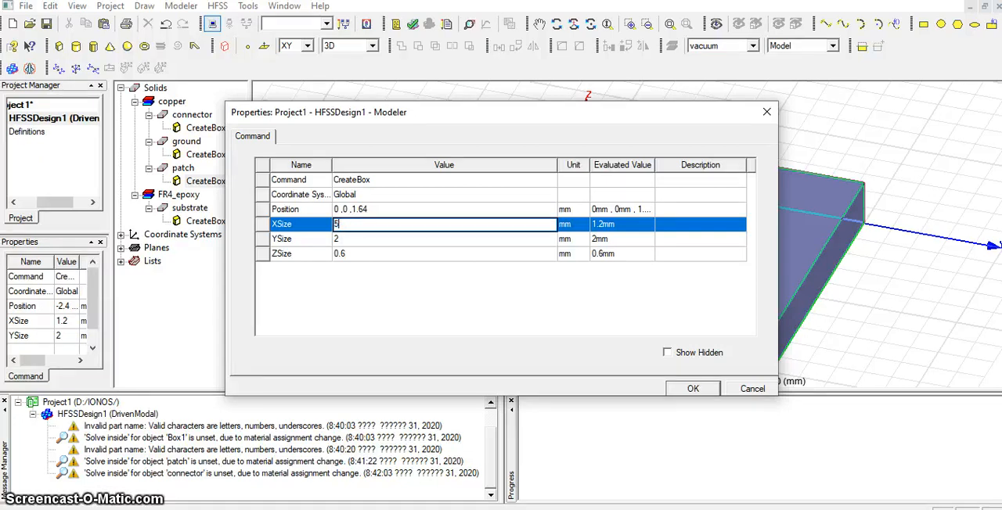
{"action": "key", "text": "Tab"}
{"action": "type", "text": "5"}
{"action": "key", "text": "Tab"}
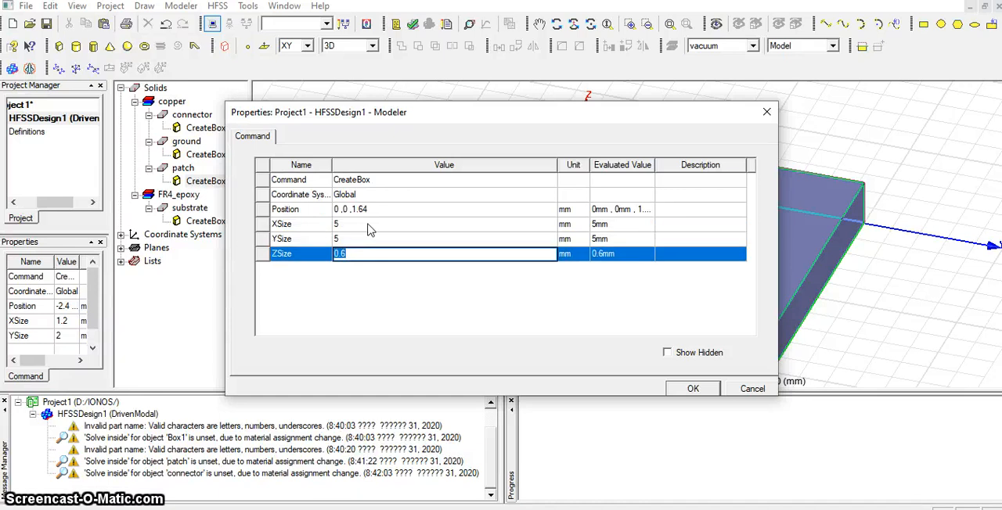
{"action": "type", "text": "0."}
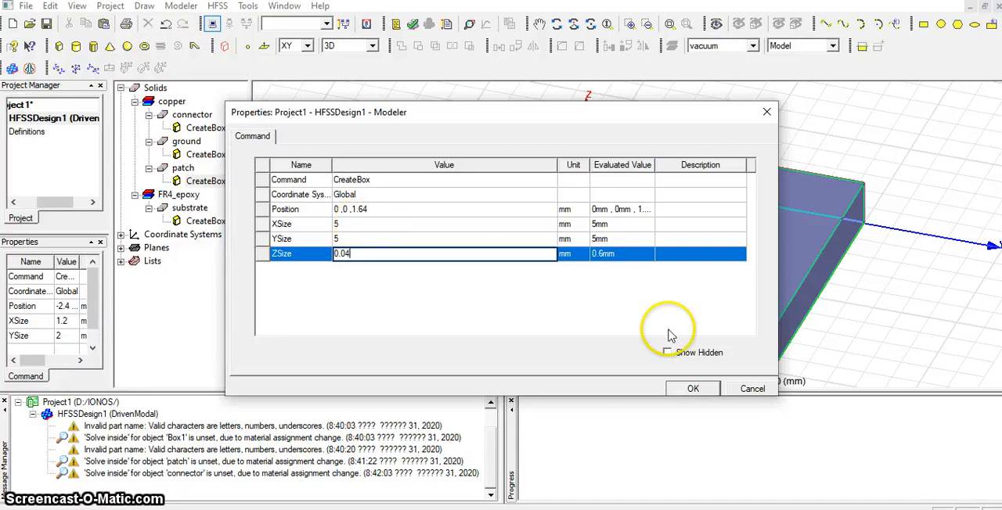
{"action": "left_click", "coordinate": [694, 388]}
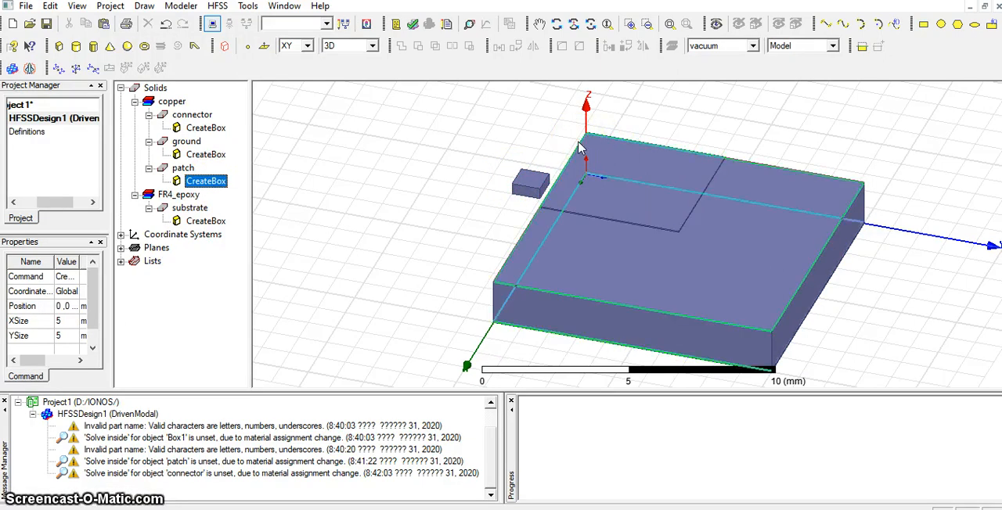
Center the patch on the substrate by setting its position to 2.5, 2.5, 1.64 mm.
{"action": "left_click", "coordinate": [653, 208]}
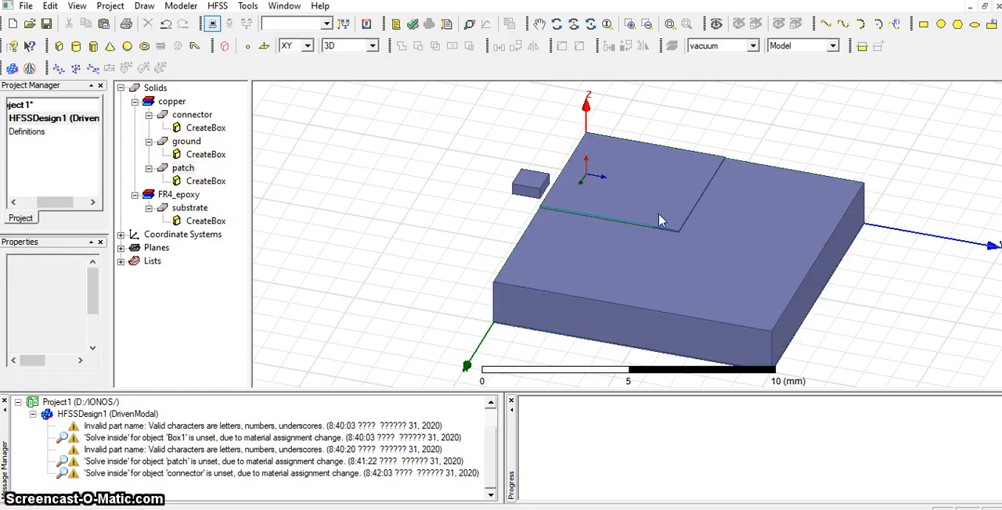
{"action": "left_click", "coordinate": [188, 168]}
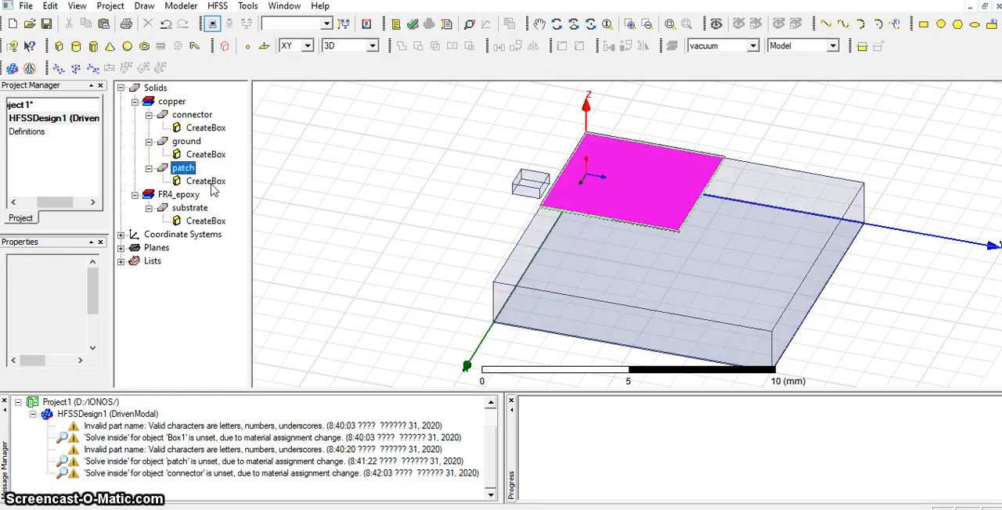
{"action": "left_click", "coordinate": [799, 237]}
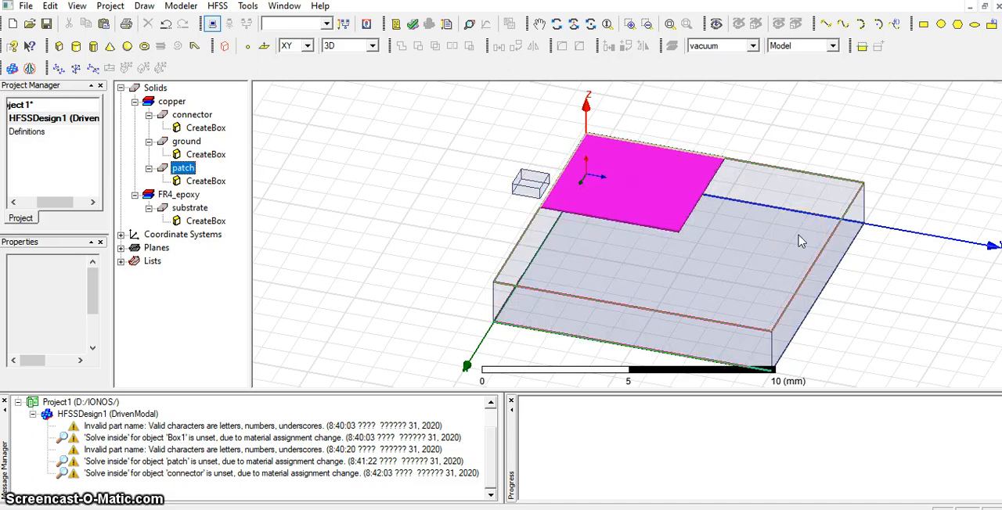
{"action": "double_click", "coordinate": [205, 181]}
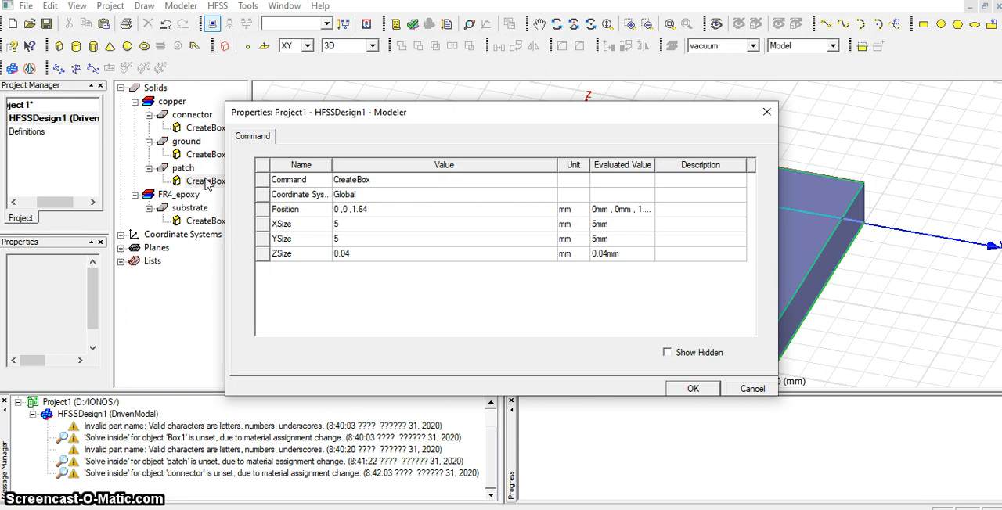
{"action": "left_click", "coordinate": [338, 209]}
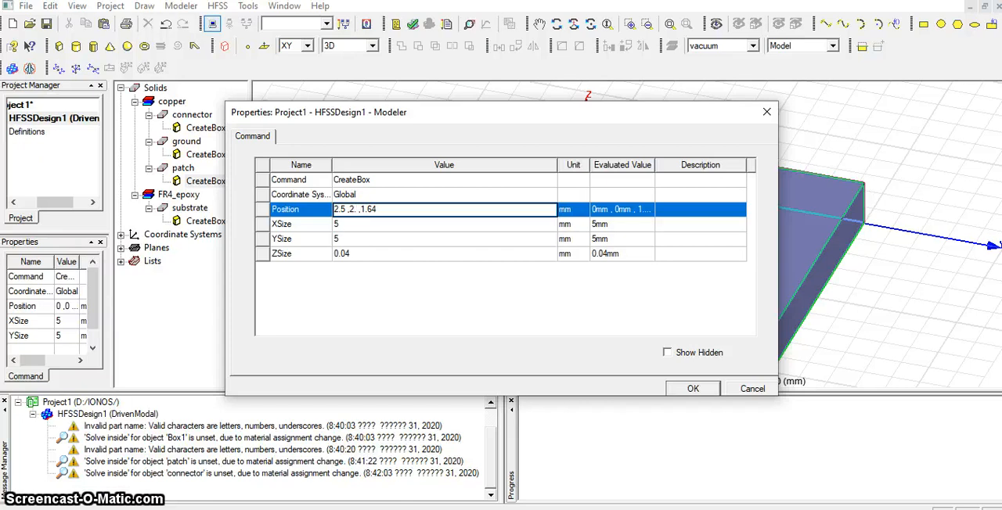
{"action": "left_click", "coordinate": [692, 389]}
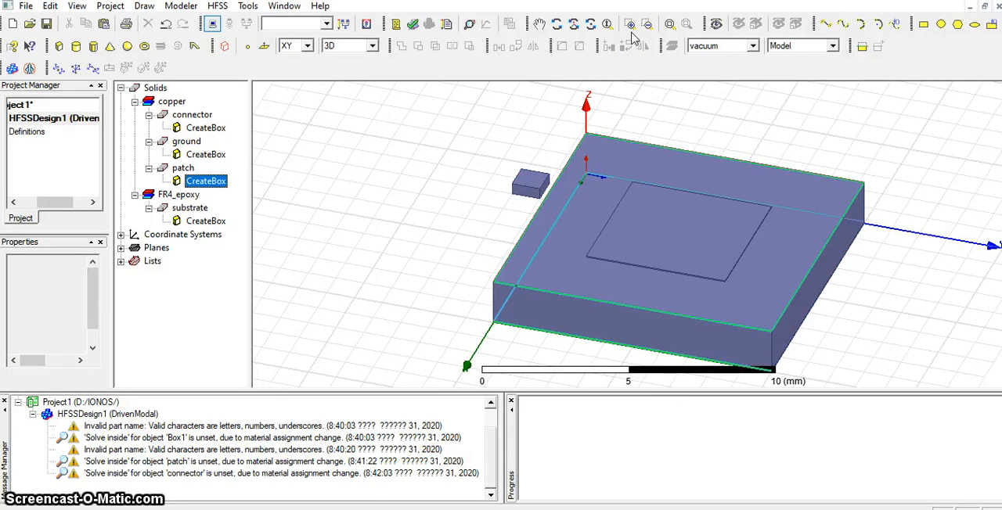
Set the connector box's position to 0, 4.5, 1.64 mm and its size to 2.5 mm by 1 mm by 0.04 mm.
{"action": "left_click", "coordinate": [183, 168]}
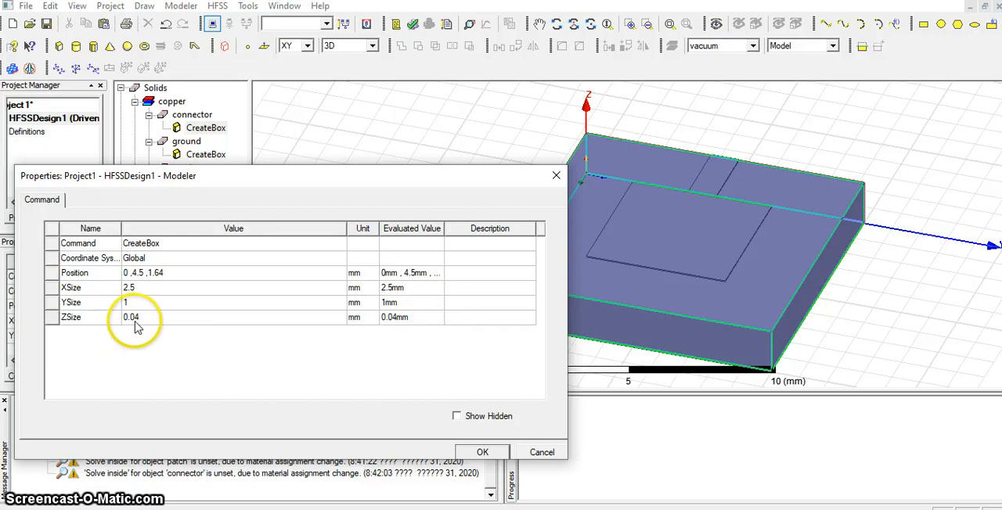
{"action": "left_click", "coordinate": [479, 452]}
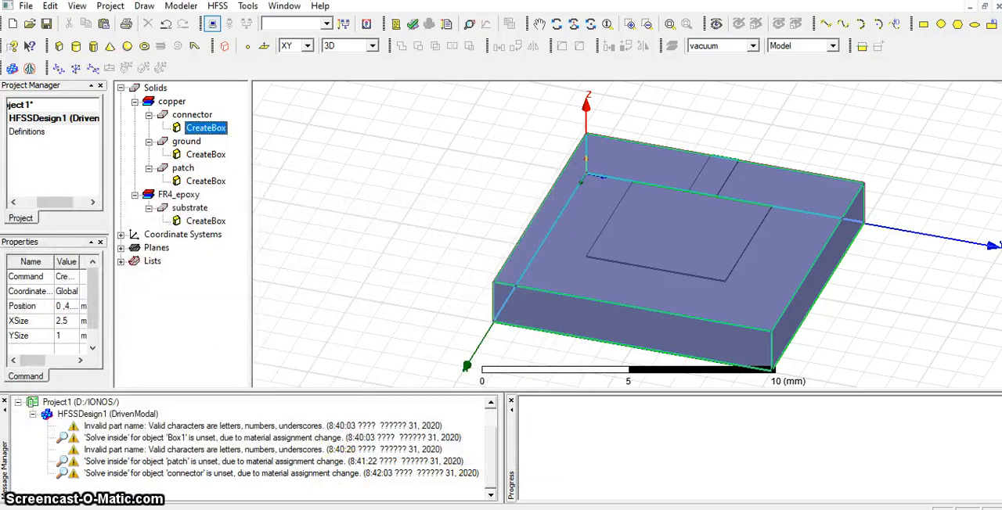